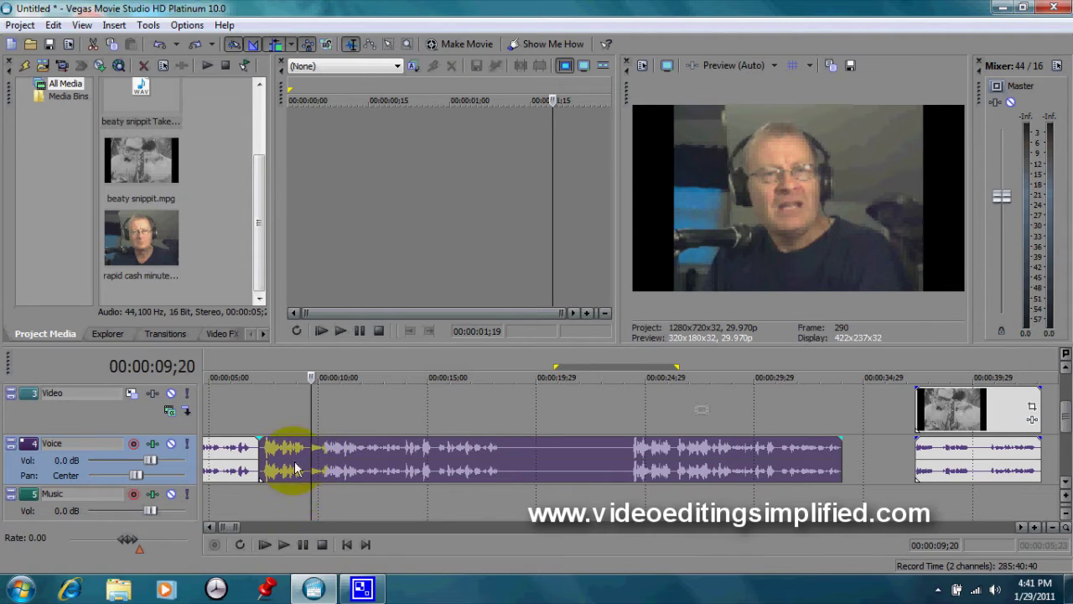
- Listen to the narration, then split the Voice event at 23;24 and delete the flubbed piece before it
click(285, 546)
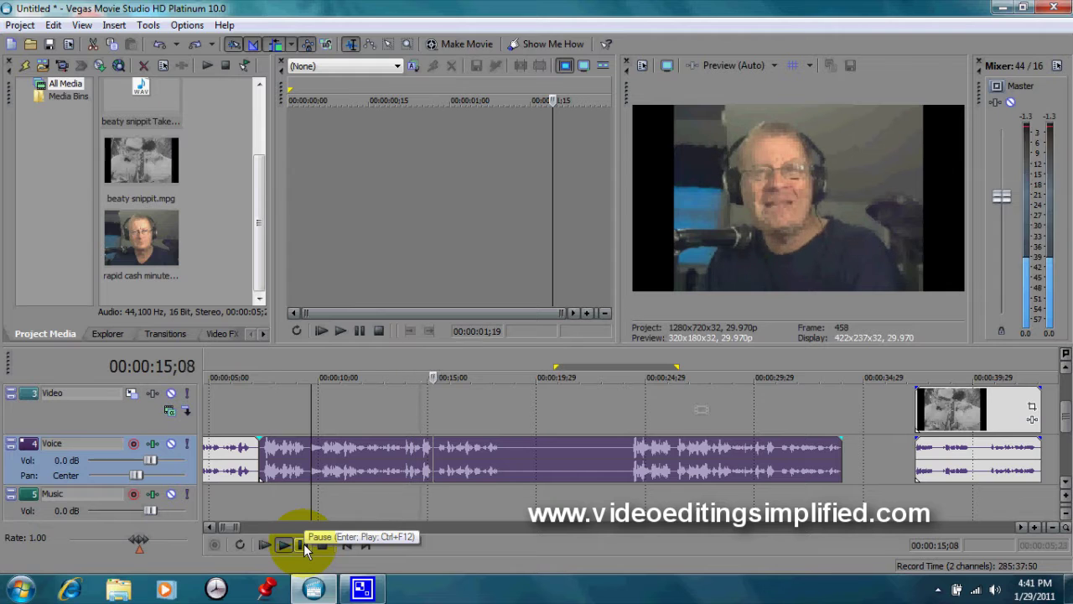
click(304, 543)
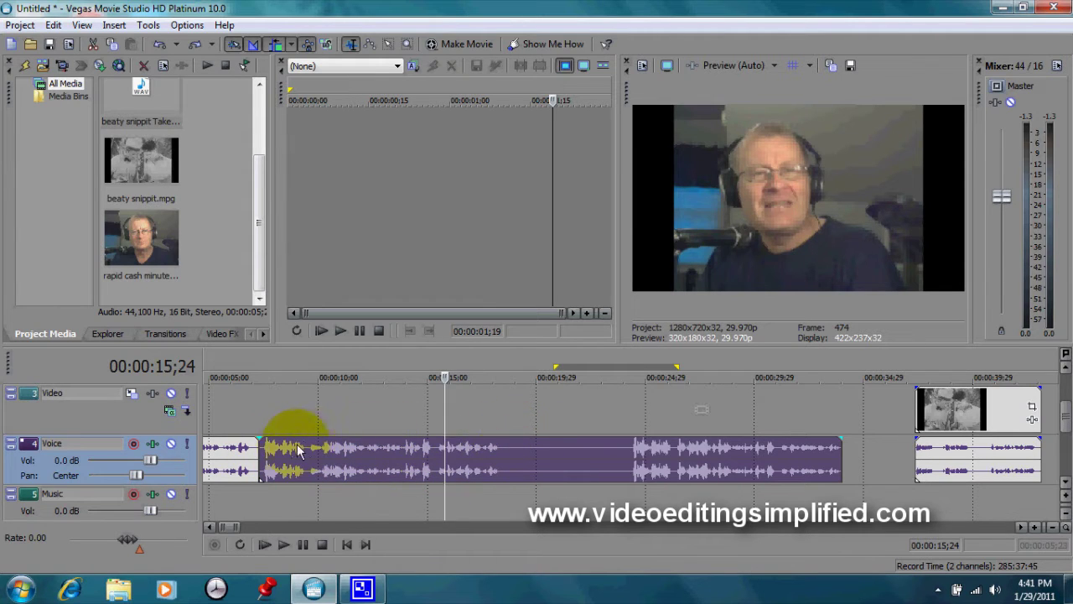
click(259, 453)
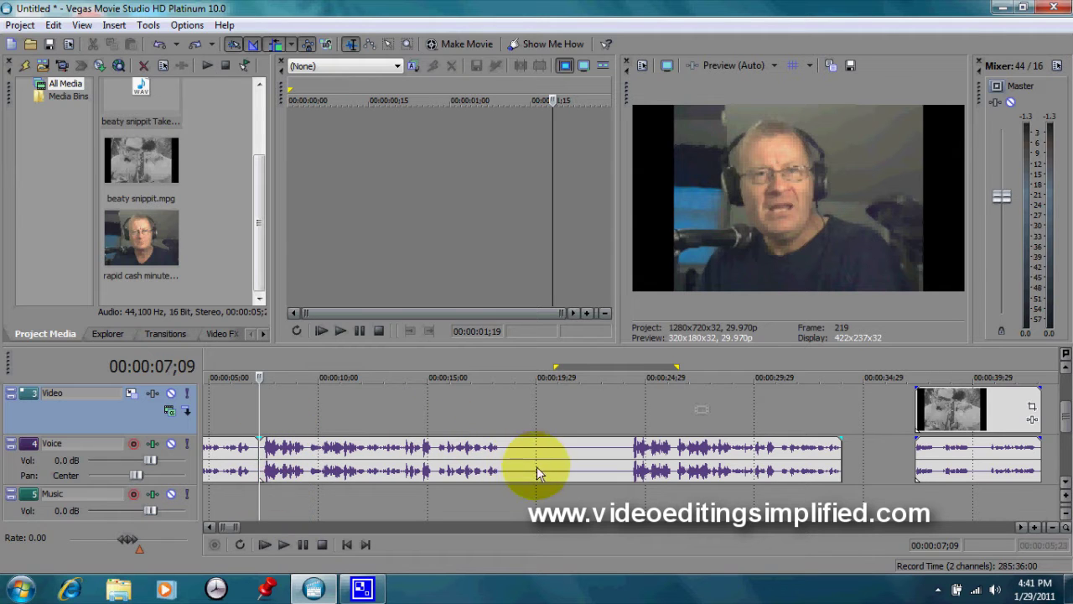
click(620, 475)
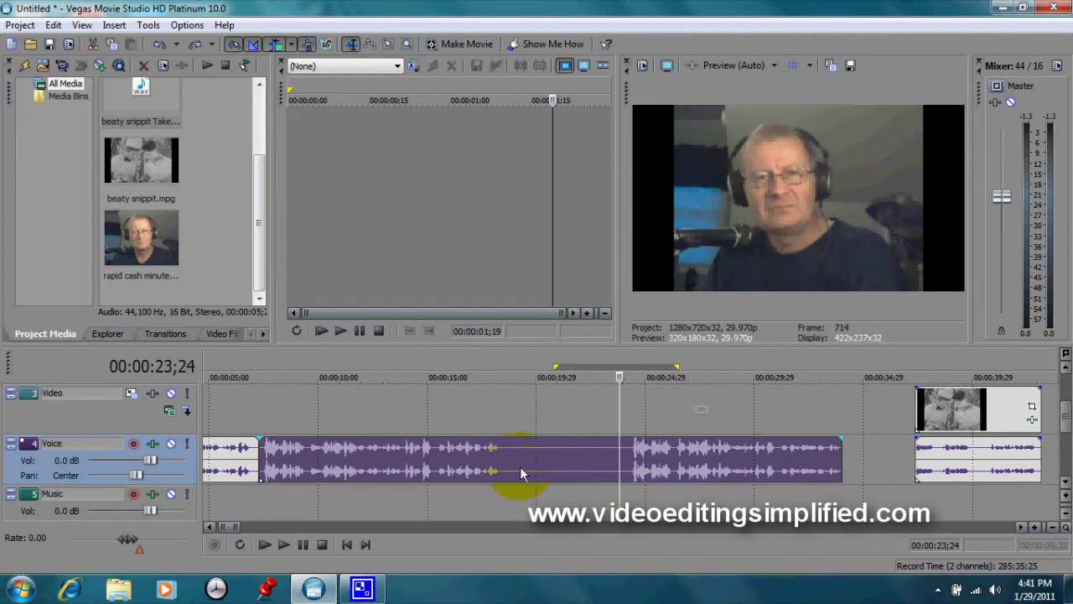
key(s)
click(427, 472)
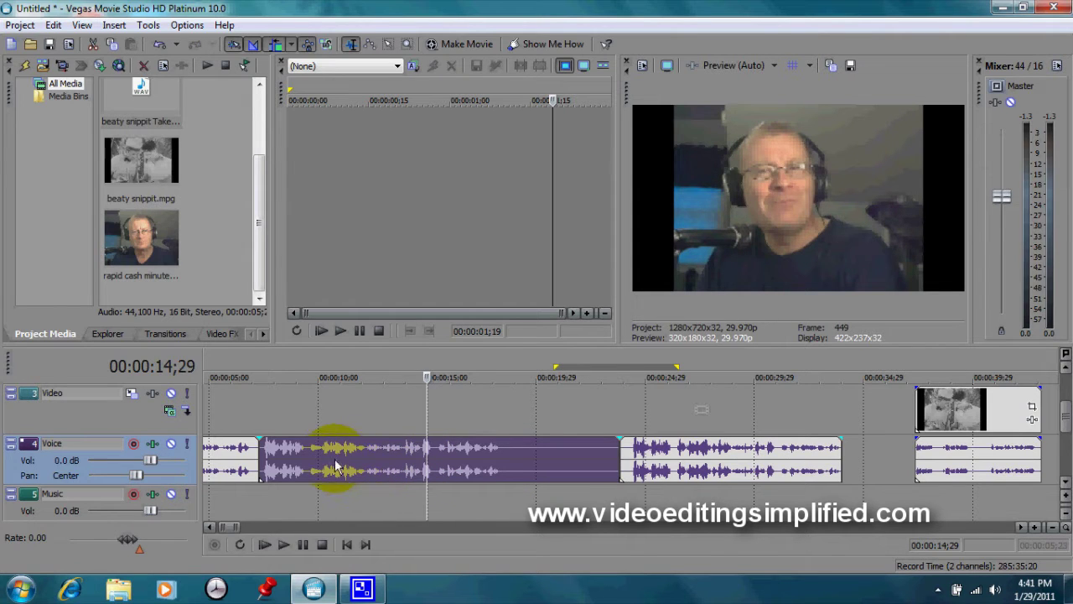
right_click(359, 453)
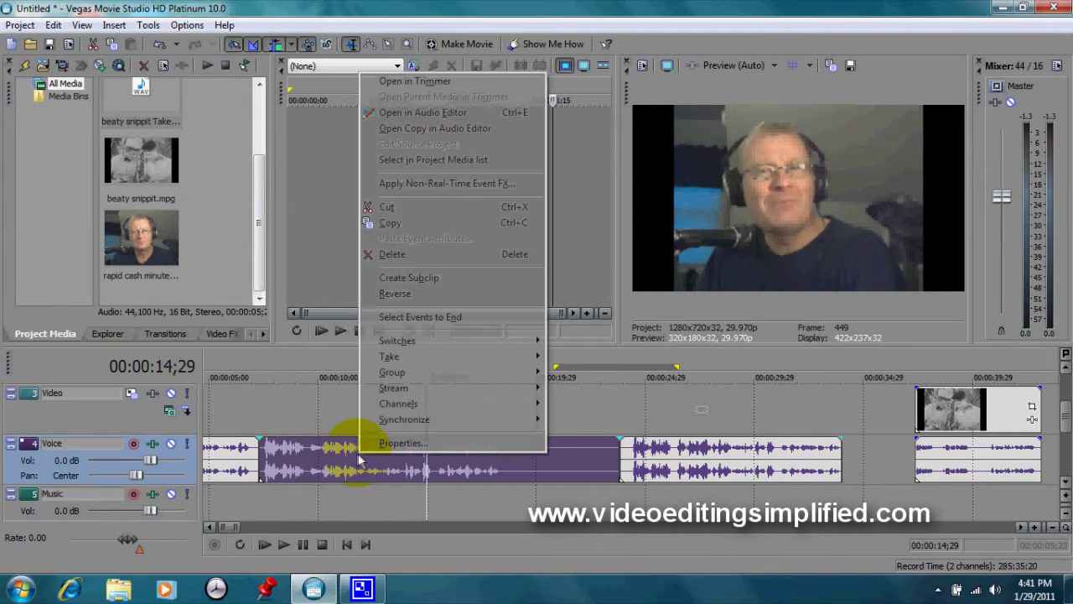
click(405, 255)
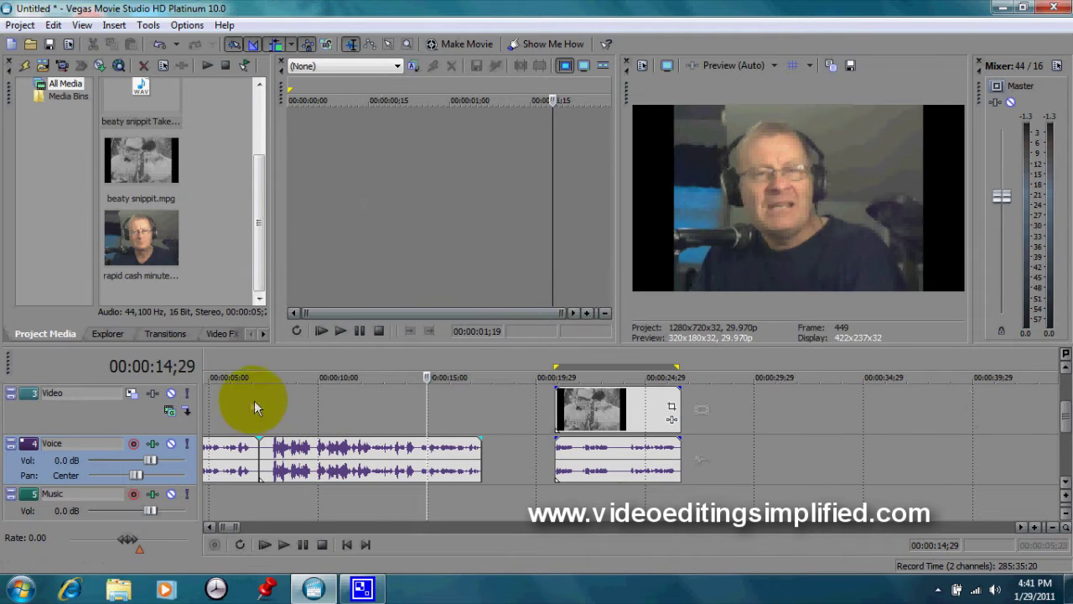
- Play back from about 6 seconds to check the cut
click(233, 401)
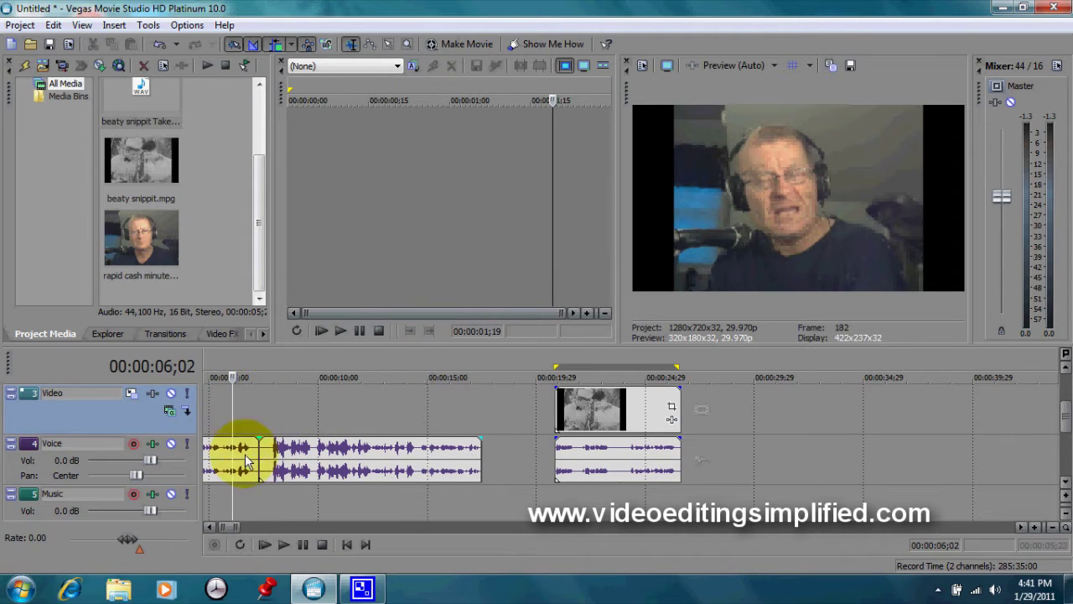
click(281, 546)
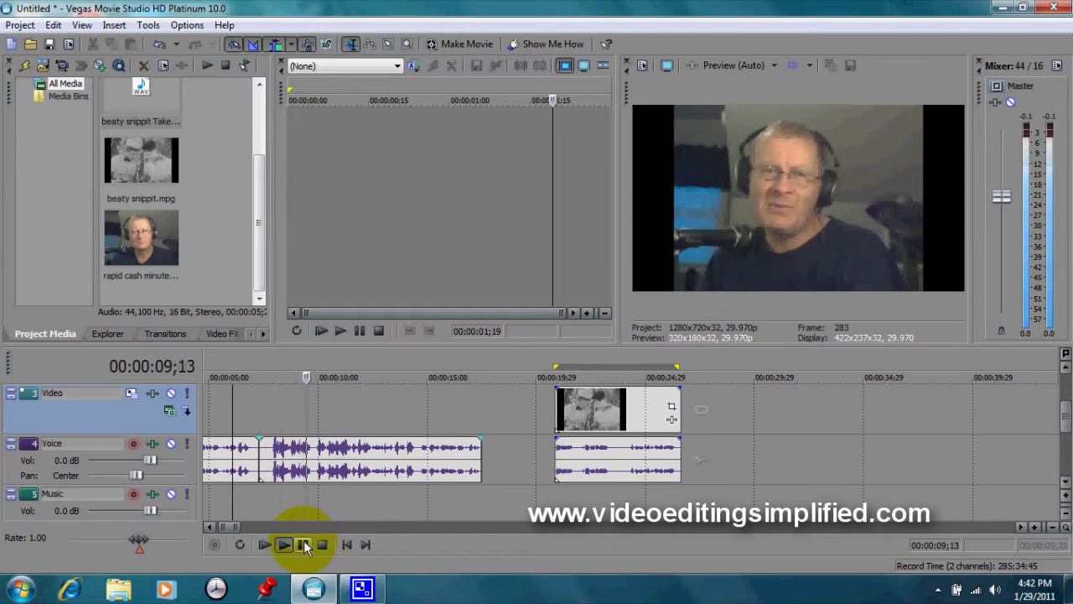
click(302, 544)
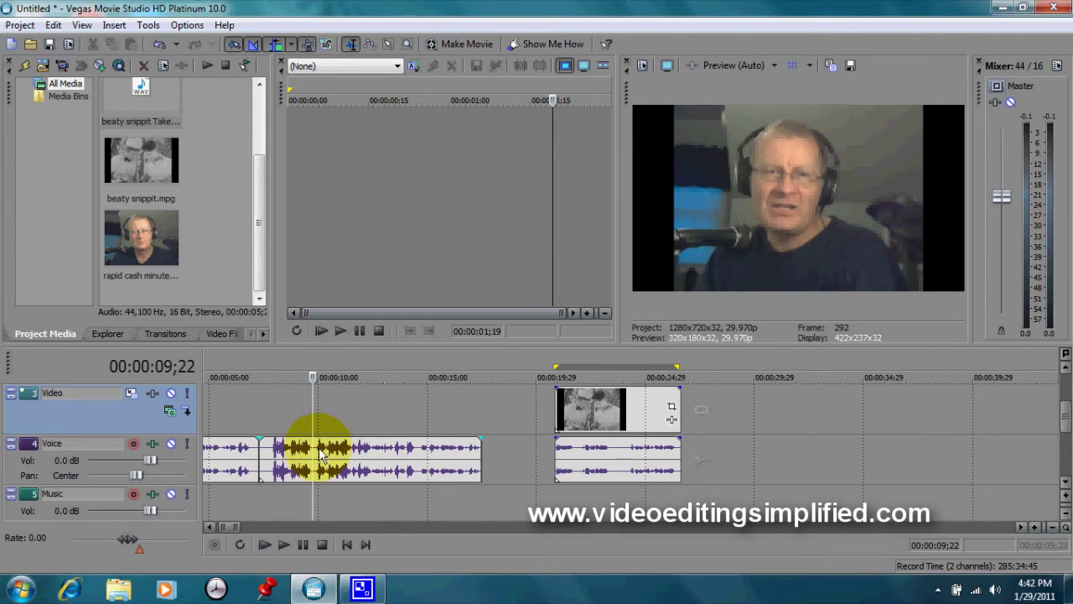
- Zoom in and play the narration from about 5 seconds to locate the flub
scroll(339, 449, up, 6)
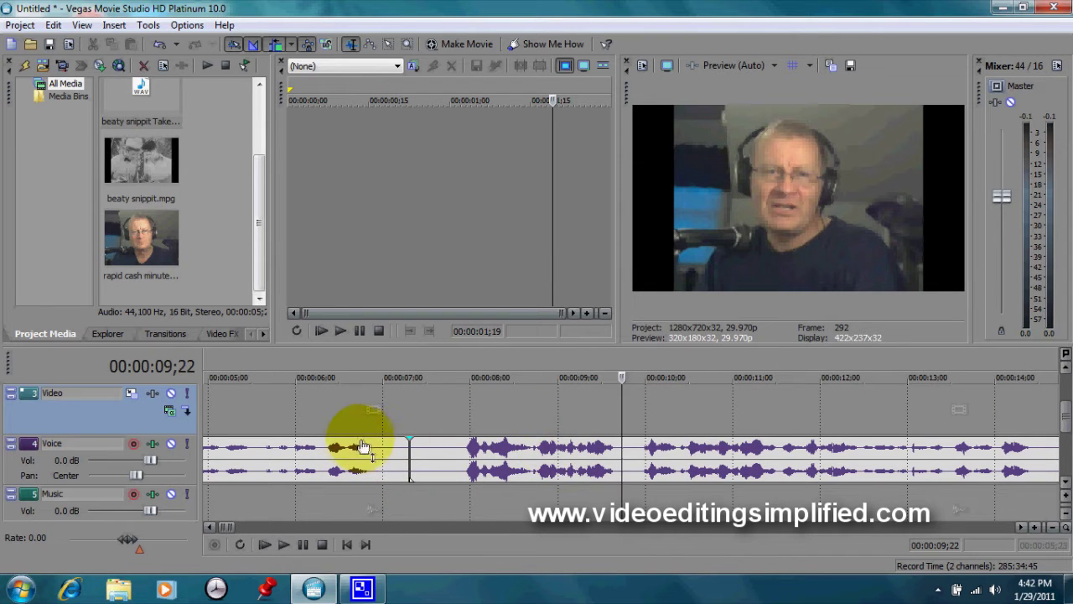
click(240, 410)
click(284, 545)
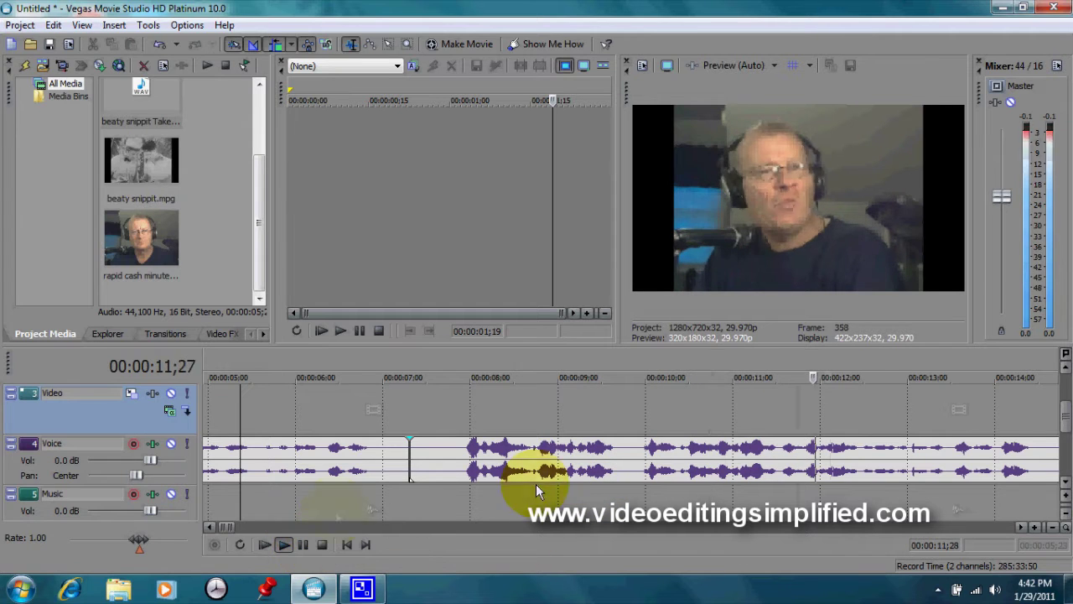
click(303, 545)
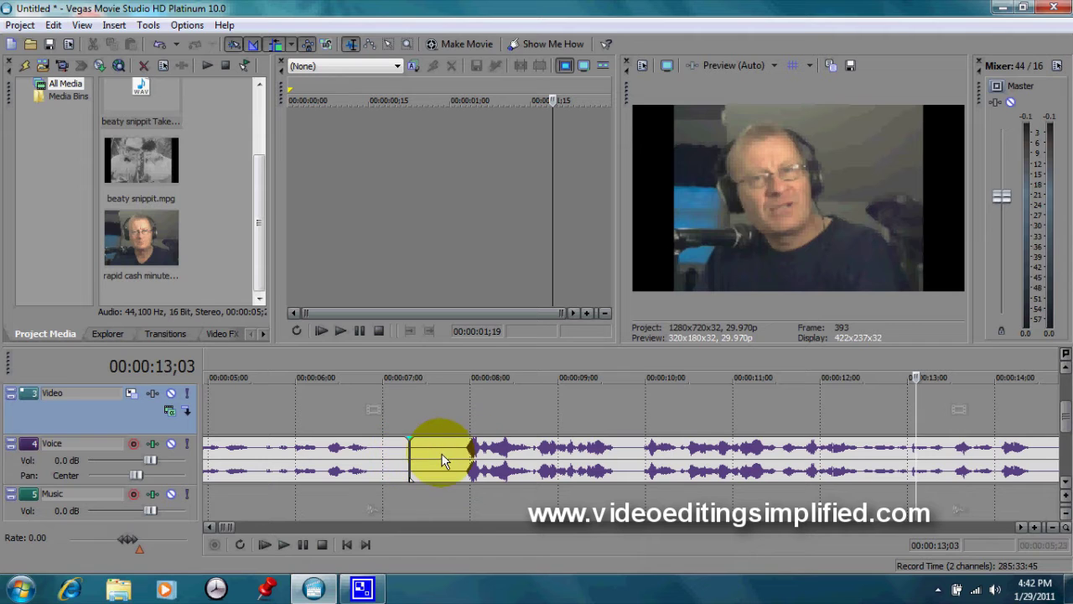
- Split the Voice event at 9;23, delete the piece before it, and replay from 6 seconds
click(626, 474)
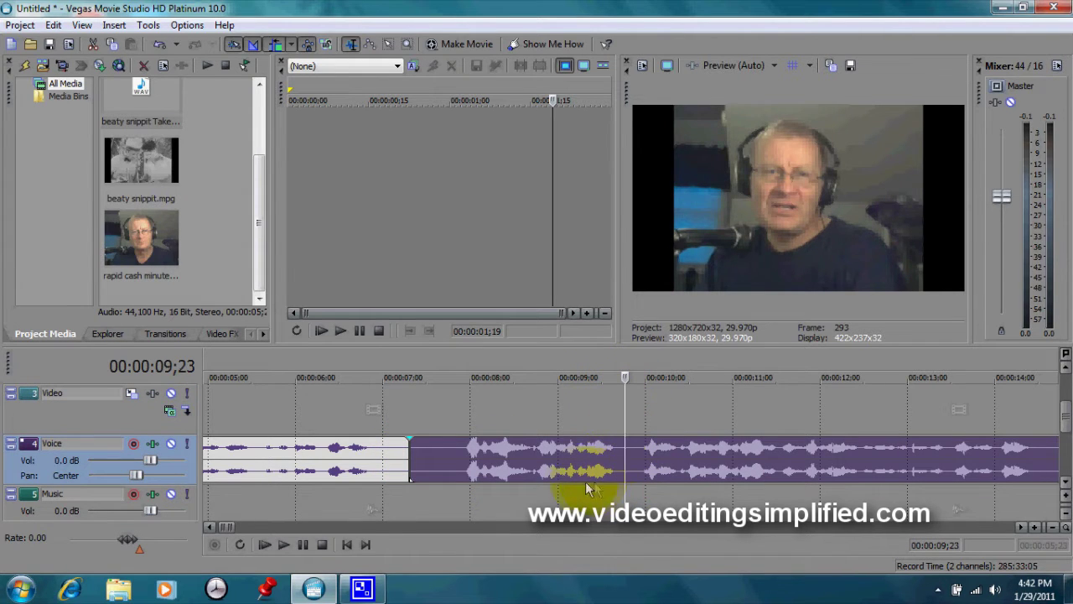
key(s)
click(490, 459)
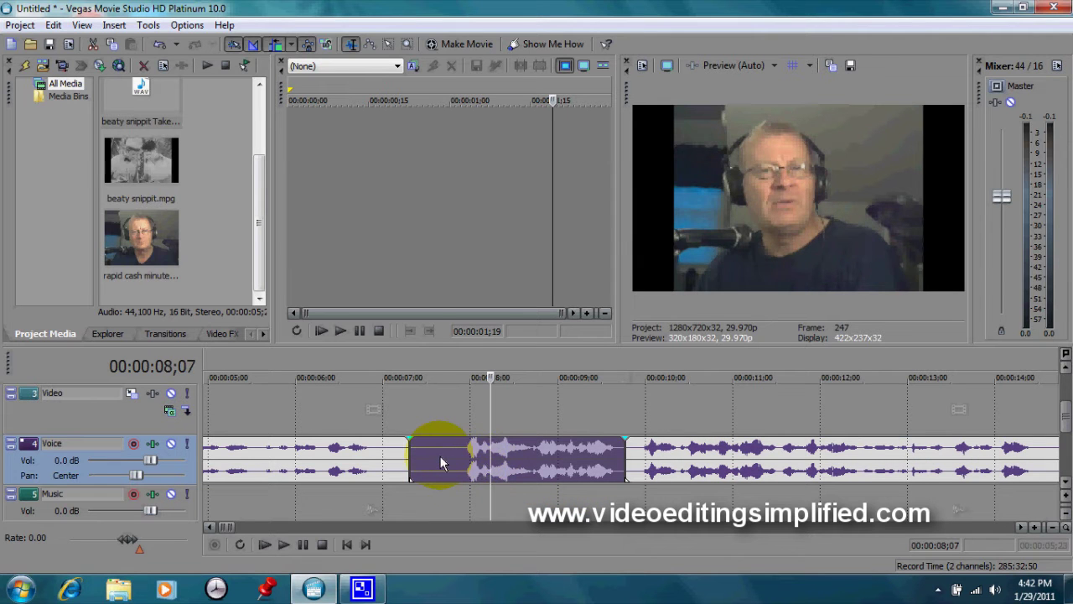
right_click(442, 463)
click(494, 259)
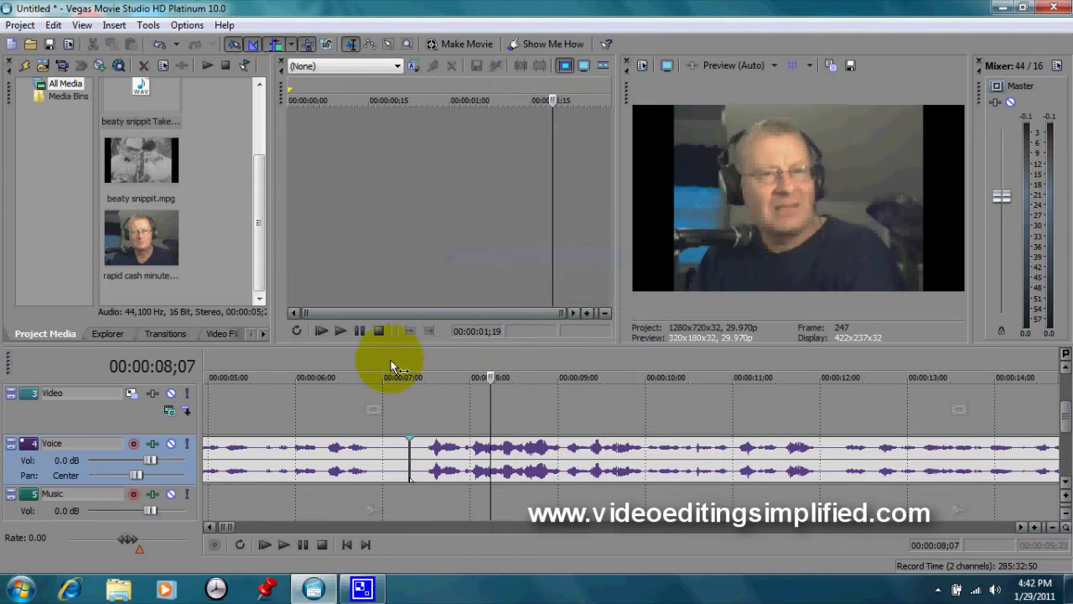
click(295, 412)
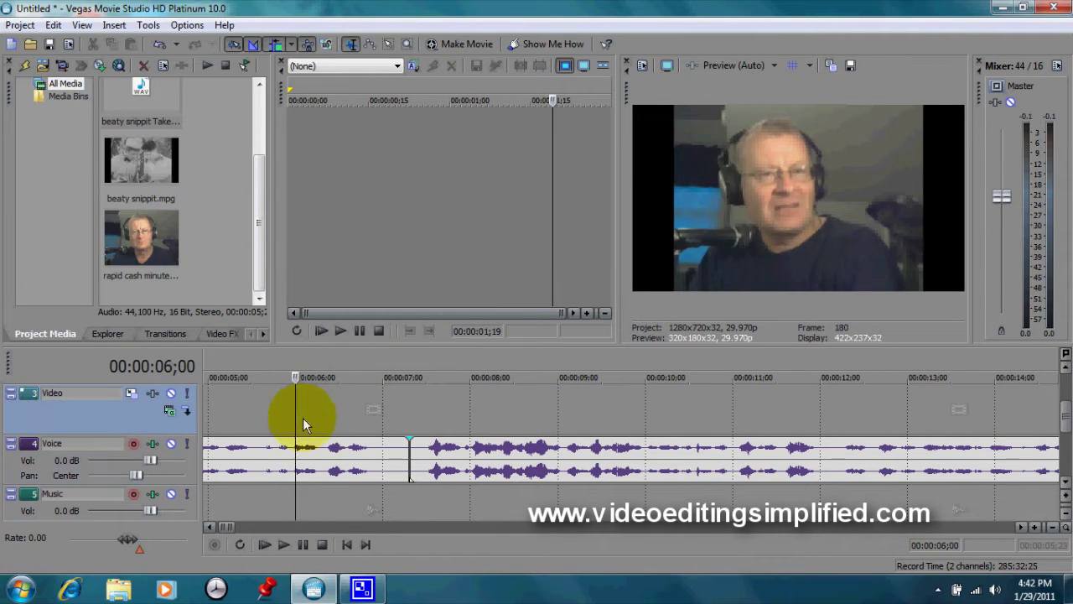
click(283, 545)
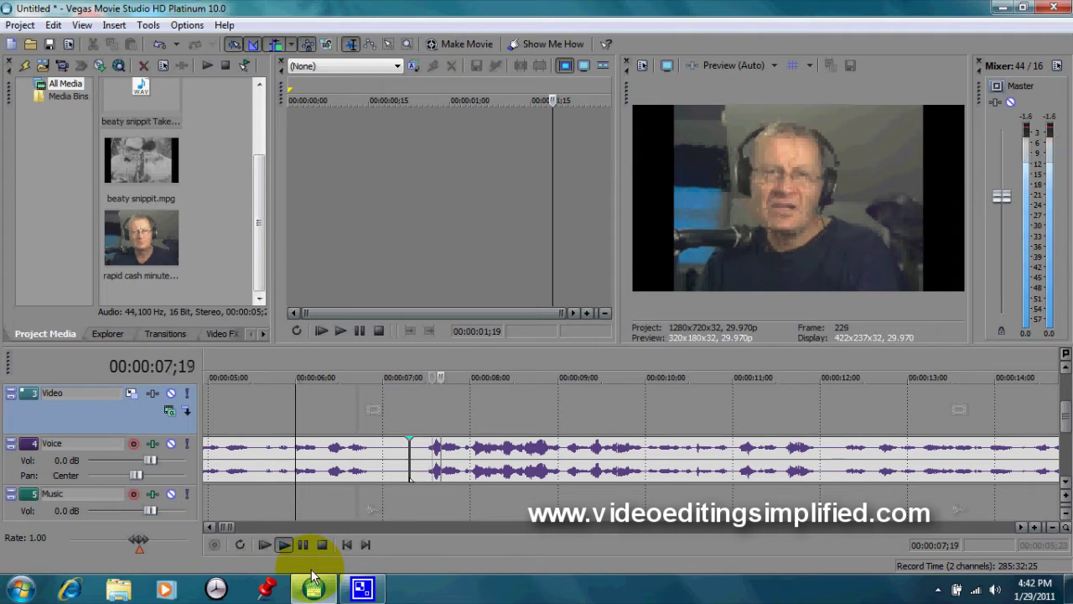
click(302, 545)
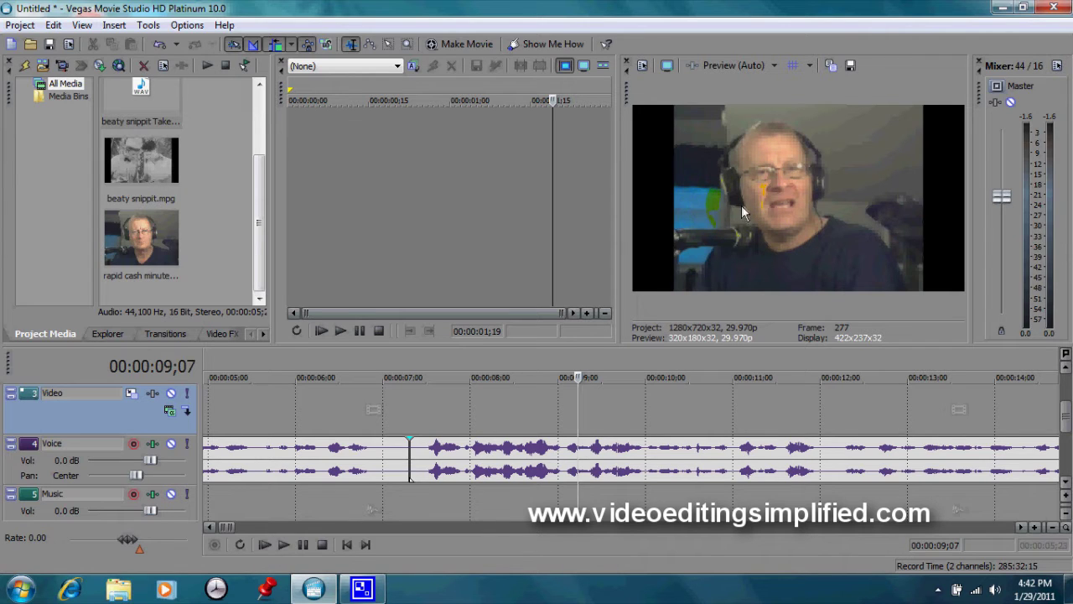
click(504, 343)
scroll(358, 450, down, 6)
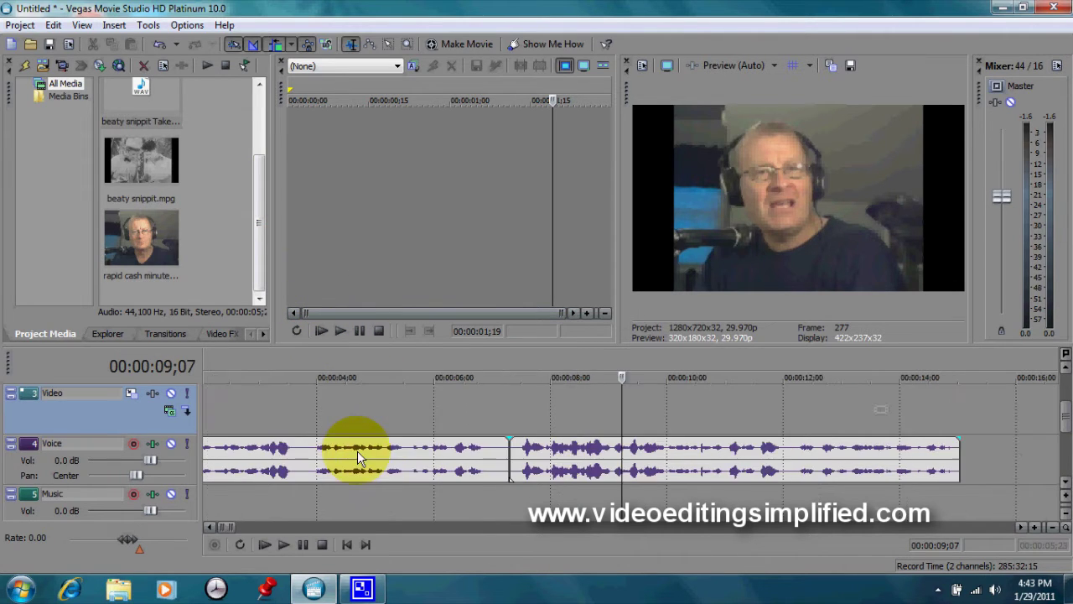
click(493, 457)
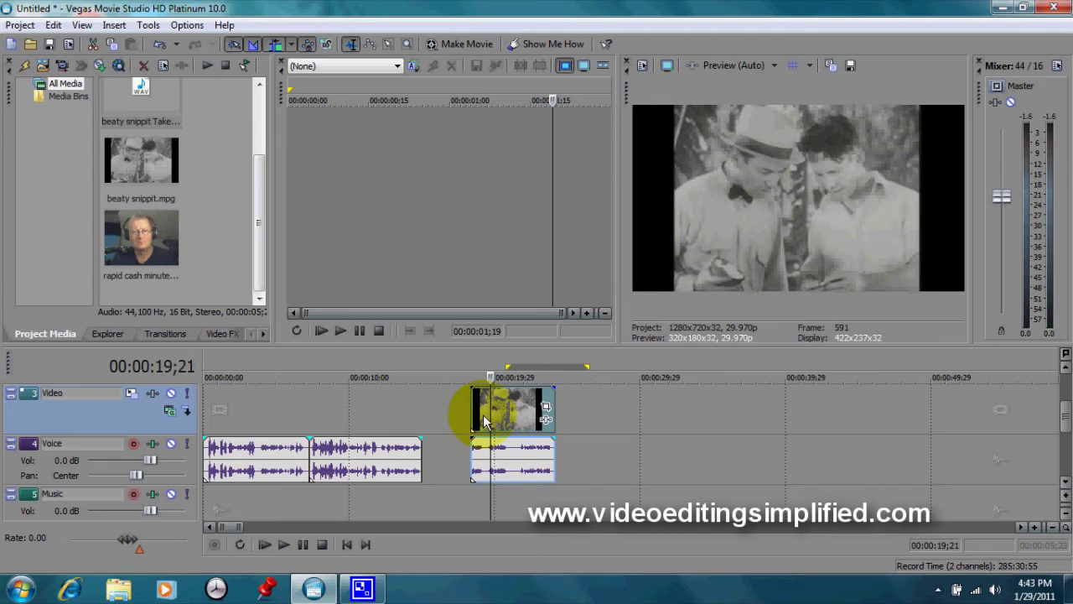
- Play the film clip to 23;09 and select it together with its audio
scroll(403, 475, up, 4)
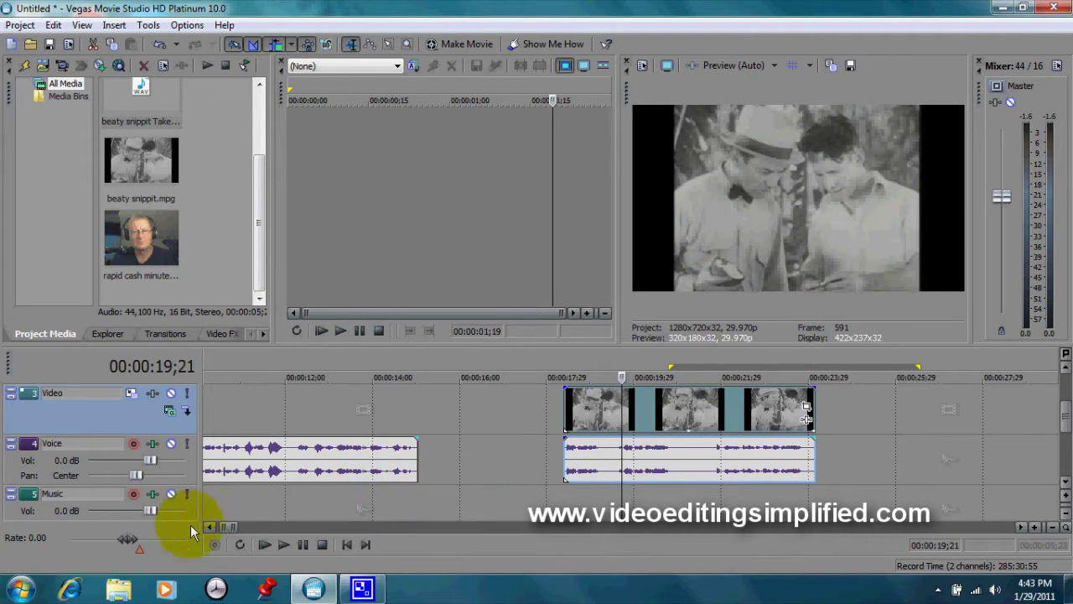
click(281, 546)
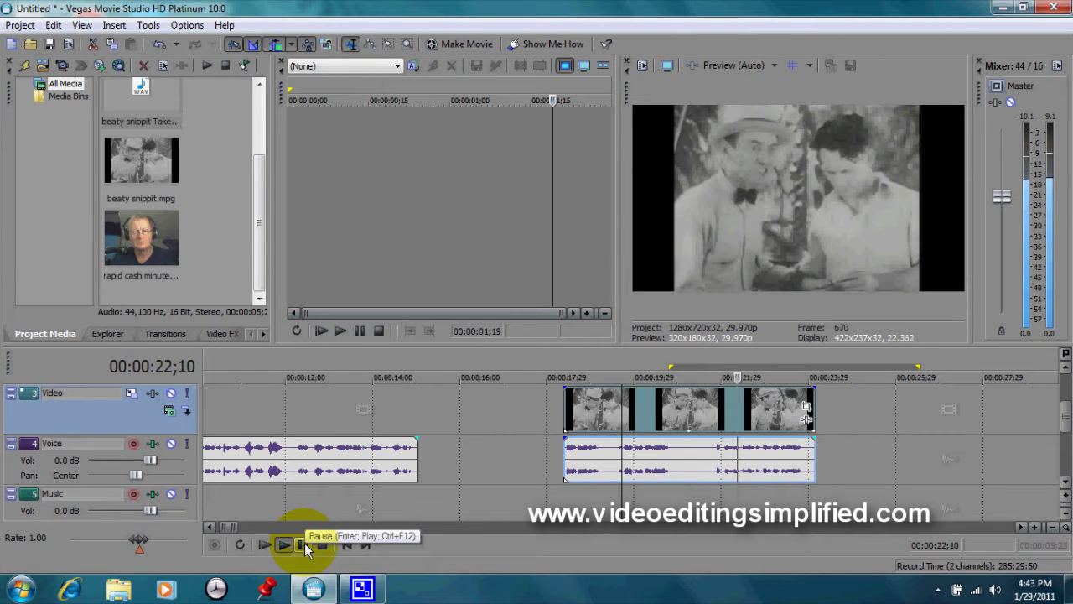
click(305, 542)
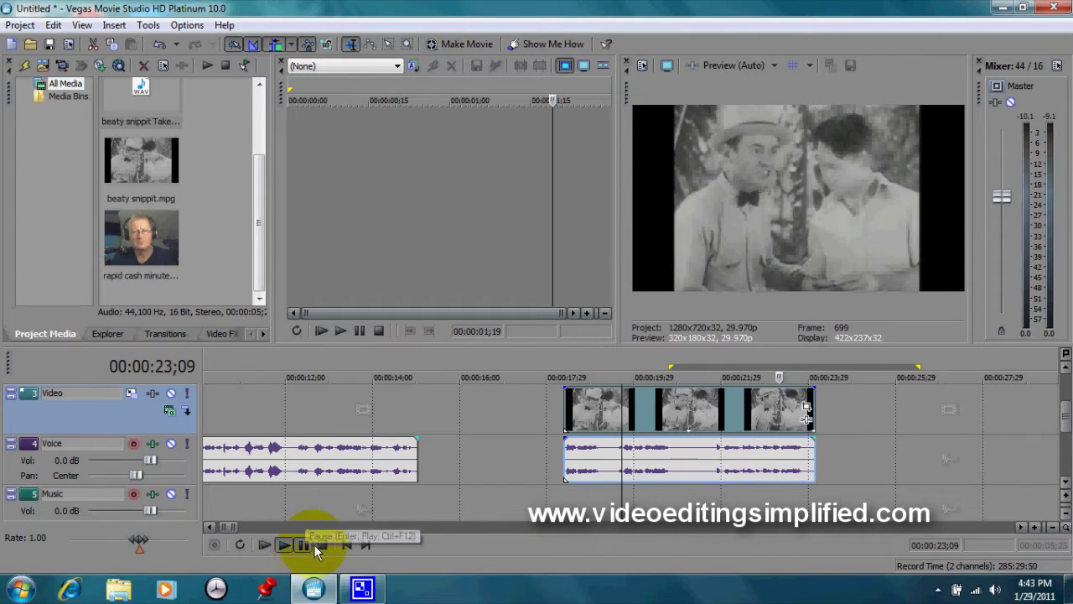
click(608, 460)
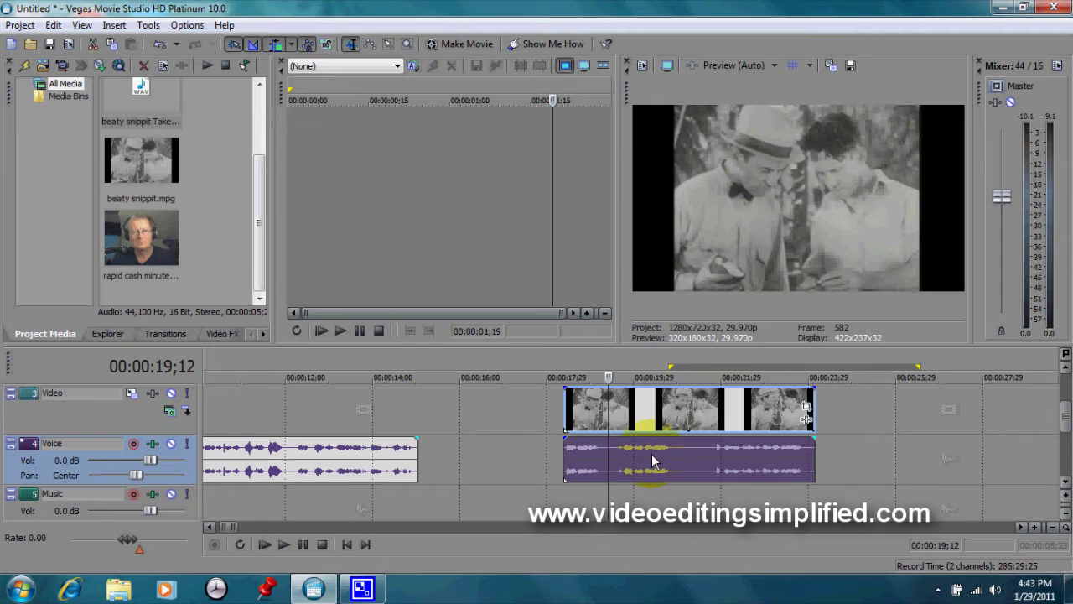
- Insert a Volume envelope on the Voice track via Insert/Remove Envelope
right_click(95, 453)
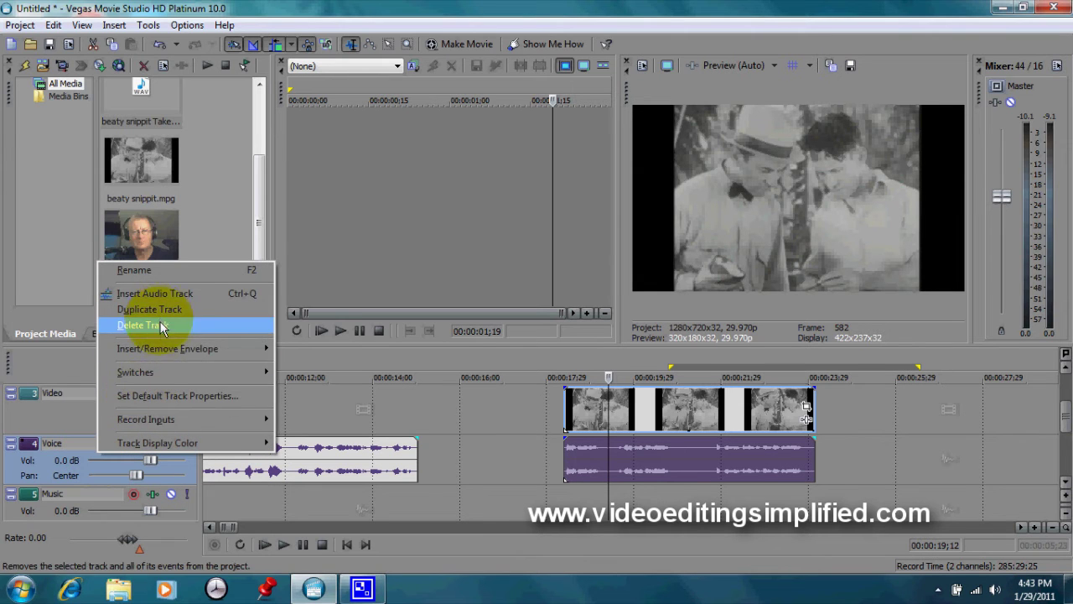
mouse_move(165, 349)
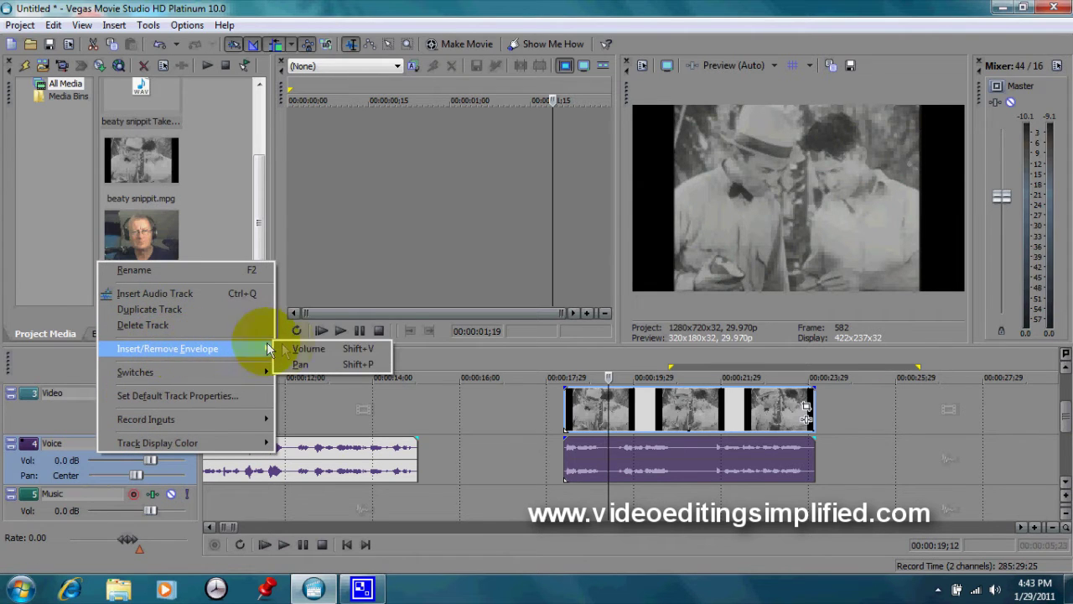
click(304, 349)
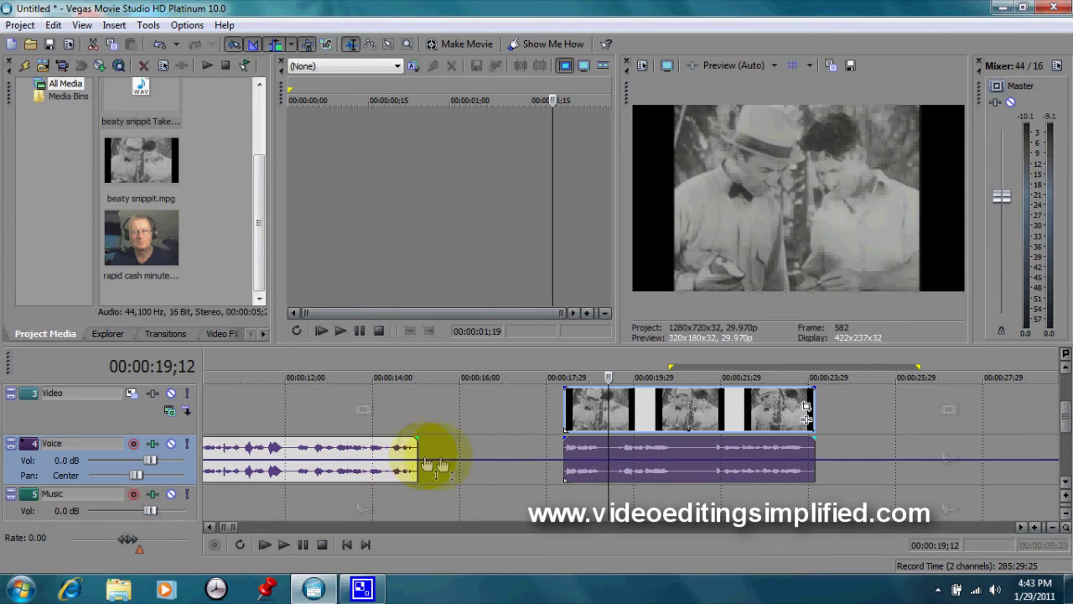
- Add Voice envelope points near 19;15 and 20;26 and pull the segment between them to the bottom
mouse_move(452, 462)
mouse_down()
mouse_move(447, 432)
mouse_move(444, 462)
mouse_move(447, 443)
mouse_up()
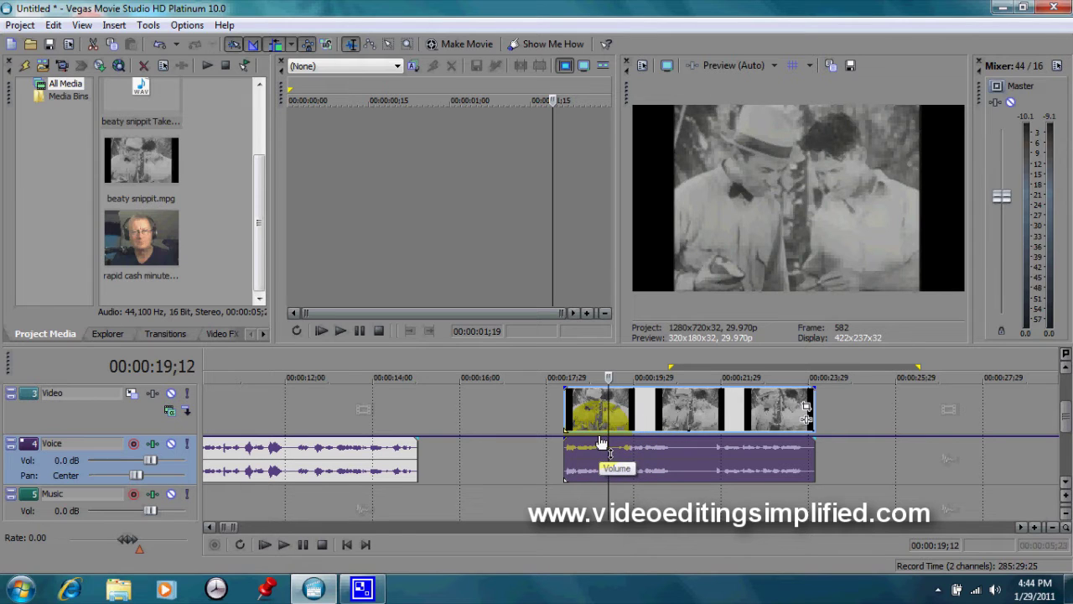
click(599, 438)
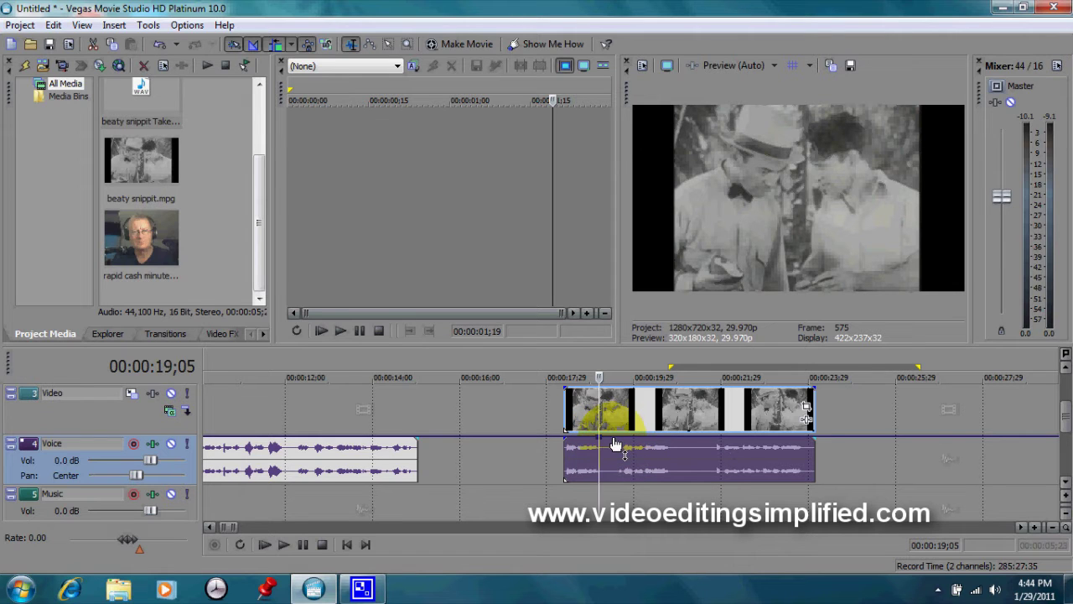
click(614, 443)
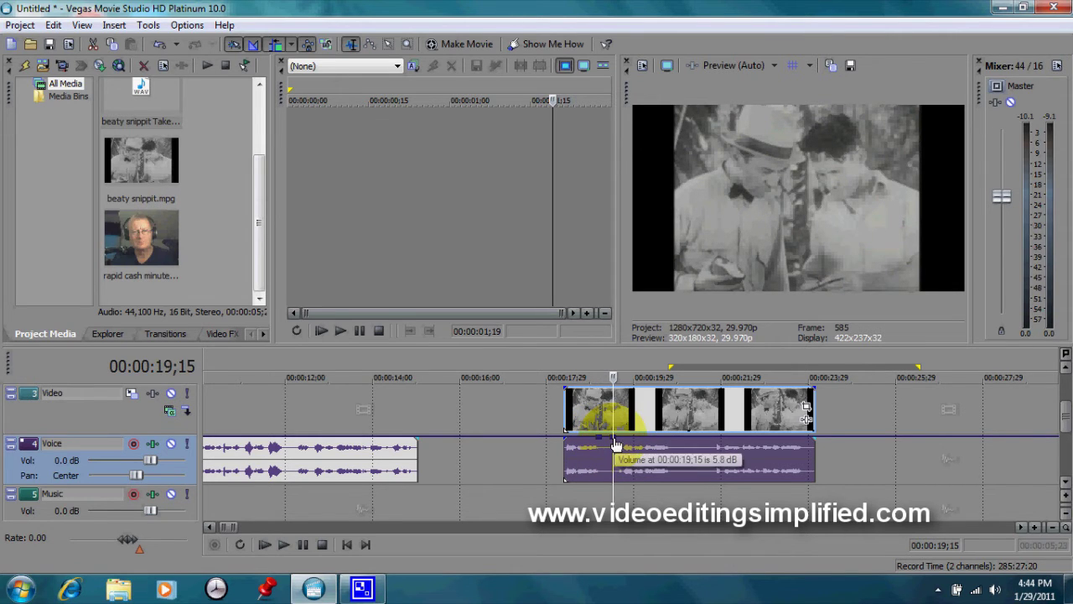
drag(614, 443, 615, 486)
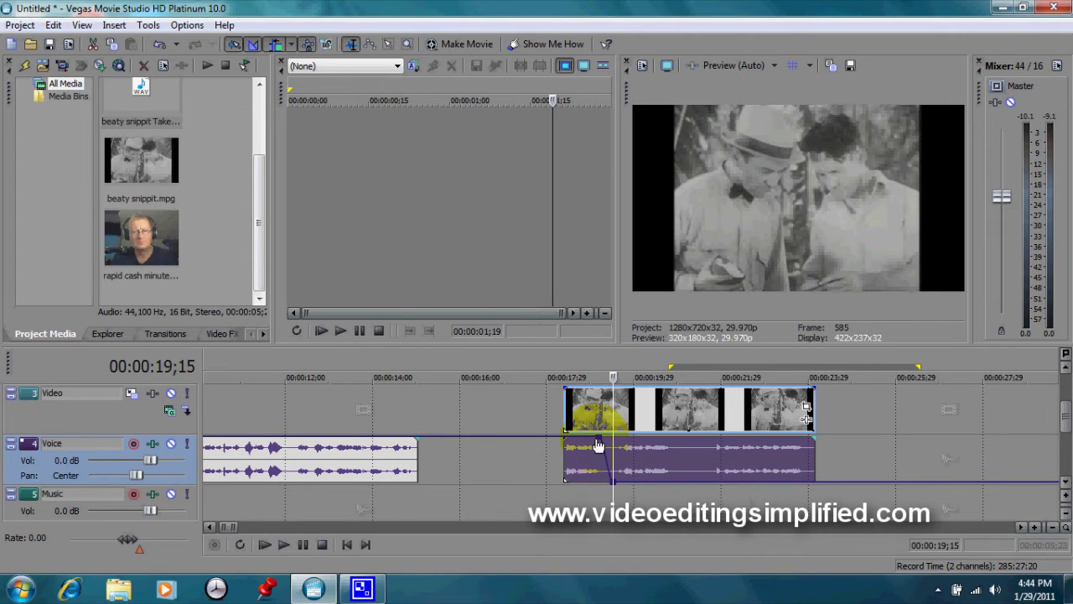
drag(598, 443, 613, 438)
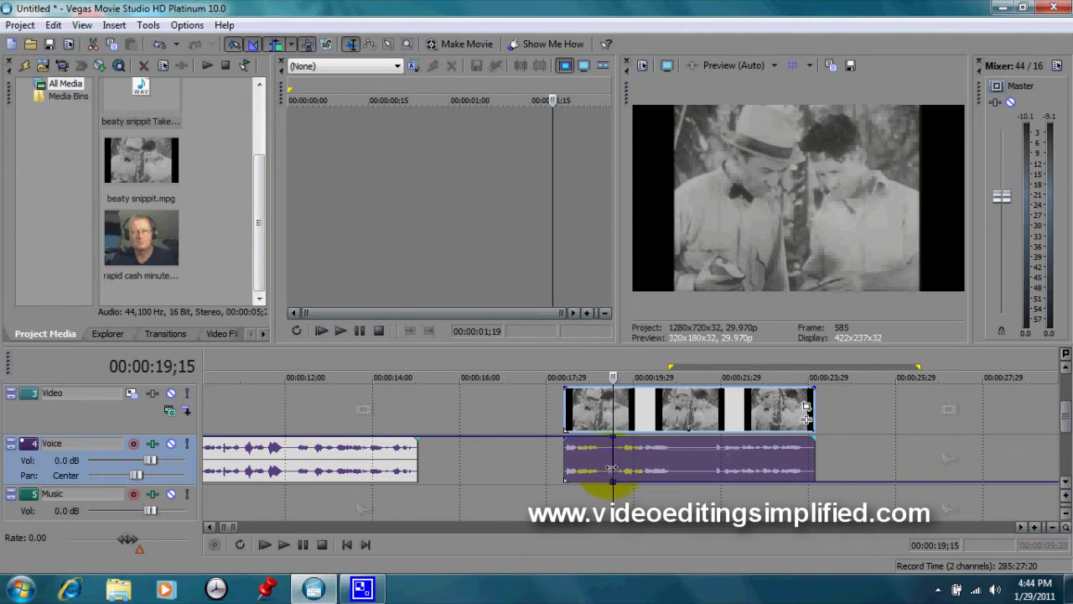
click(674, 487)
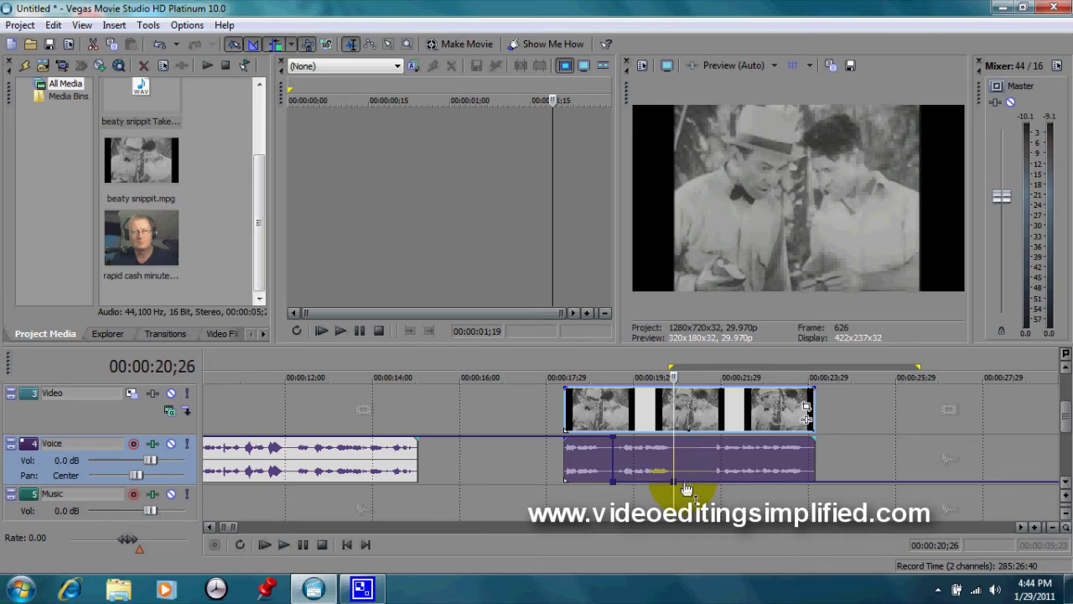
drag(686, 489, 681, 442)
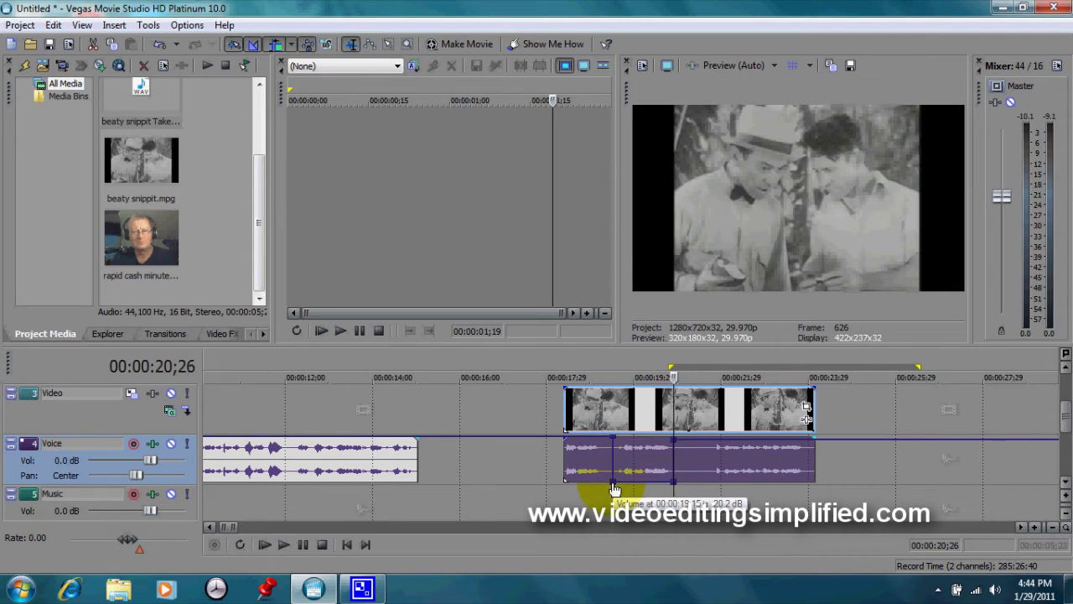
drag(614, 484, 663, 477)
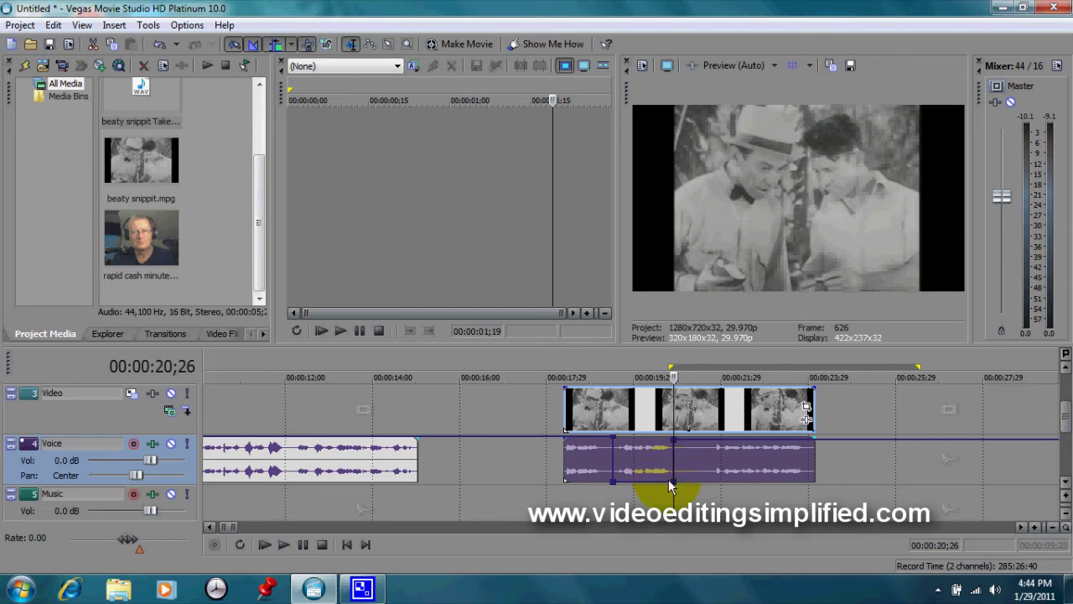
click(546, 411)
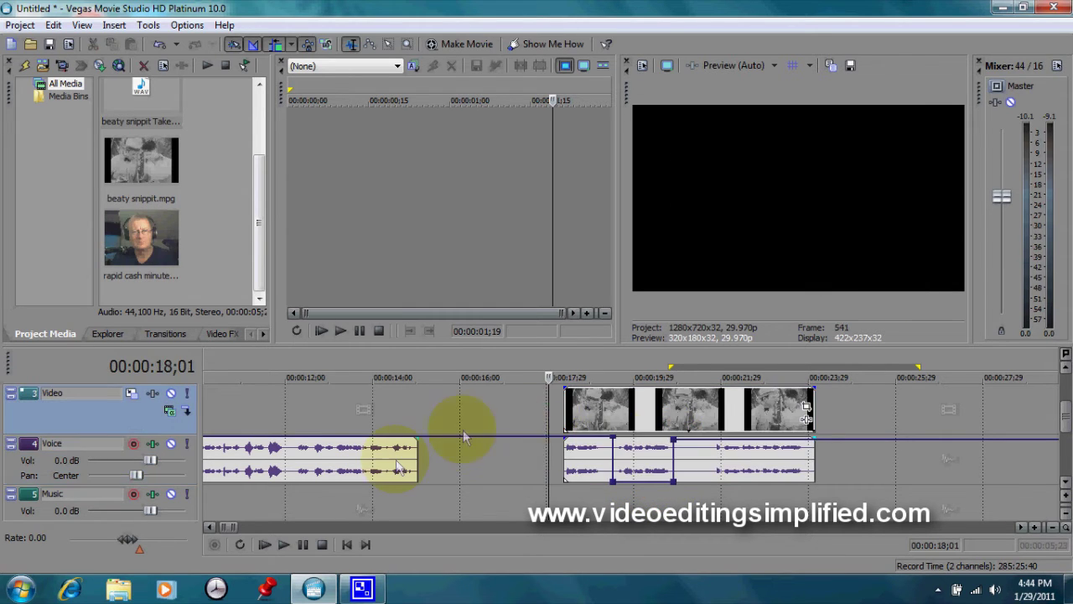
click(283, 544)
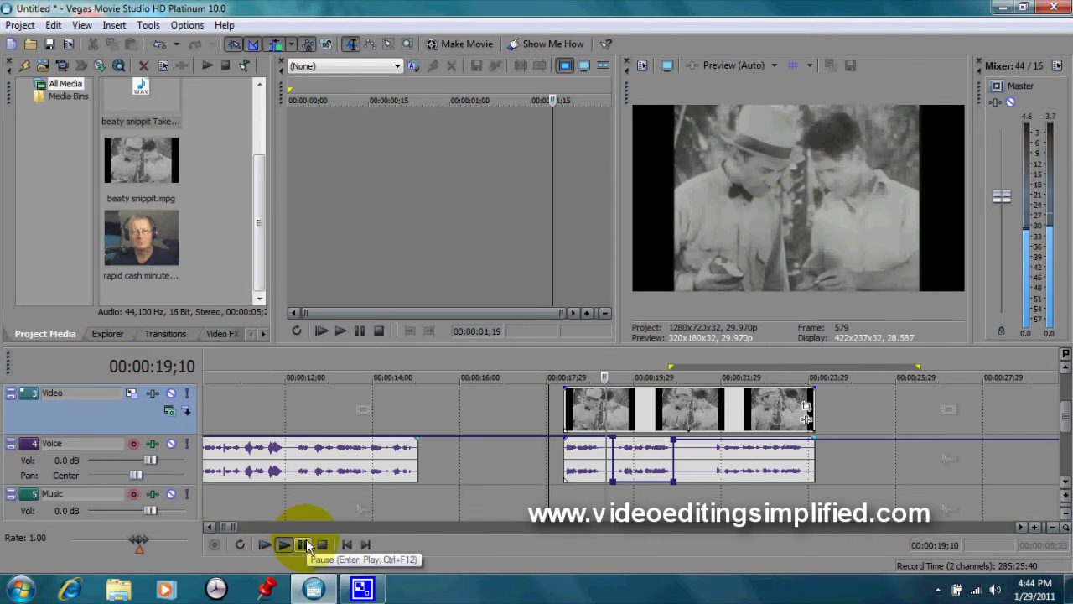
click(303, 546)
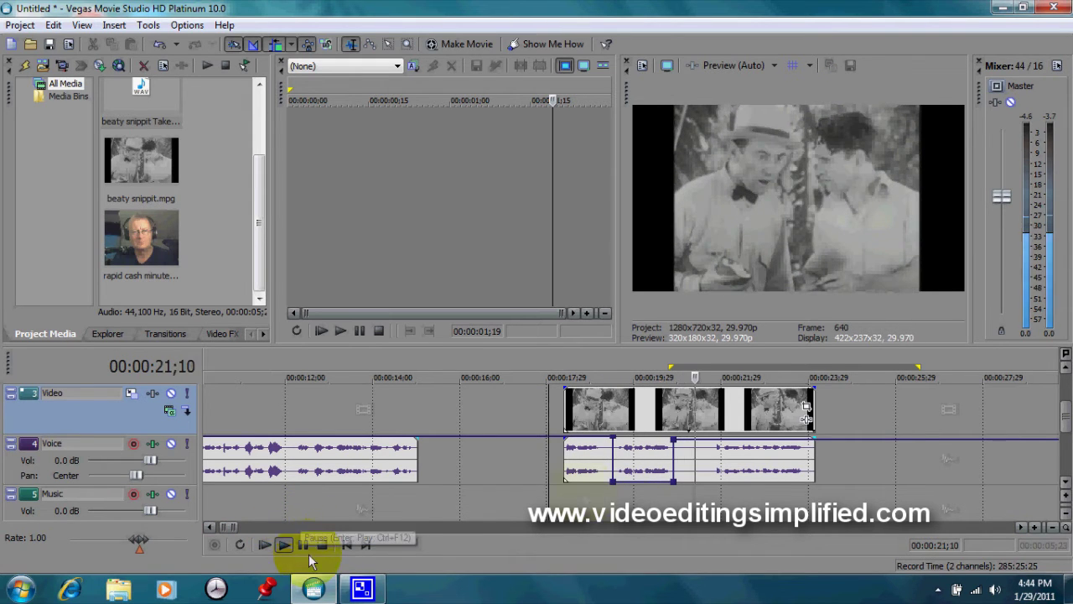
click(642, 485)
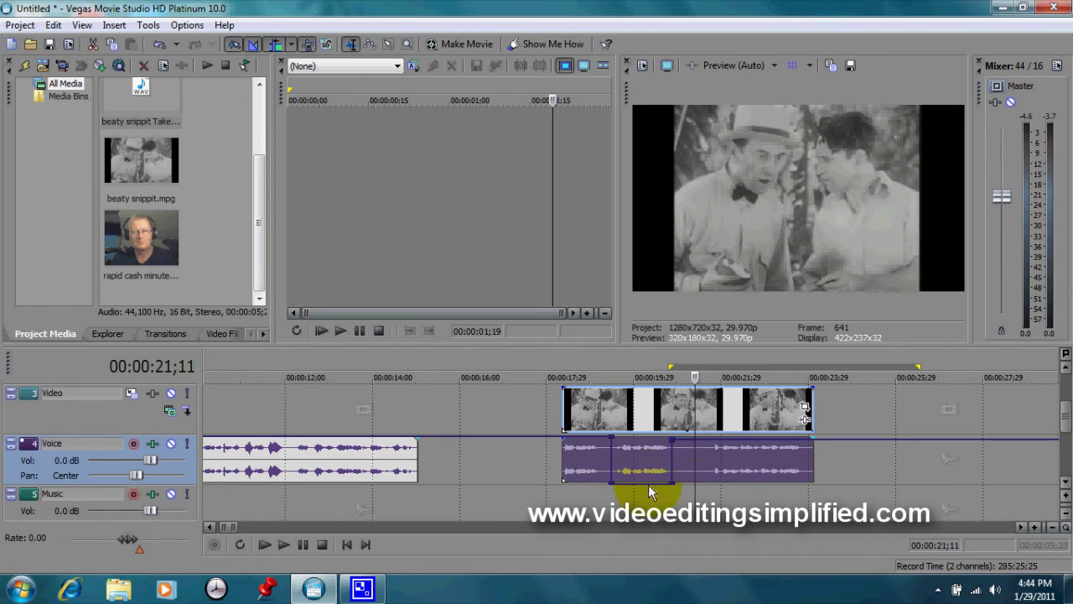
click(578, 399)
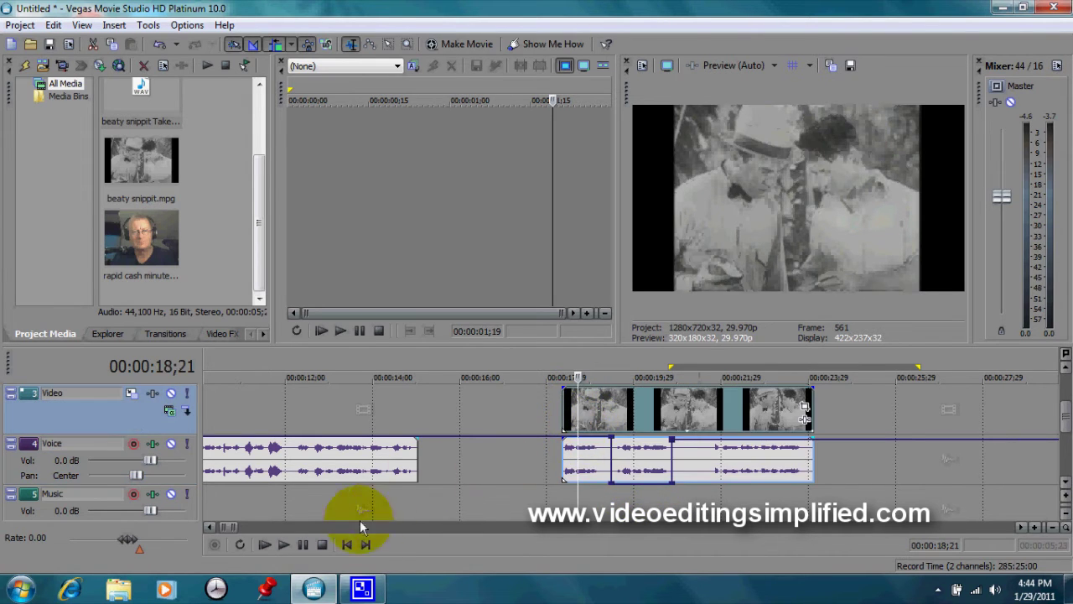
click(279, 545)
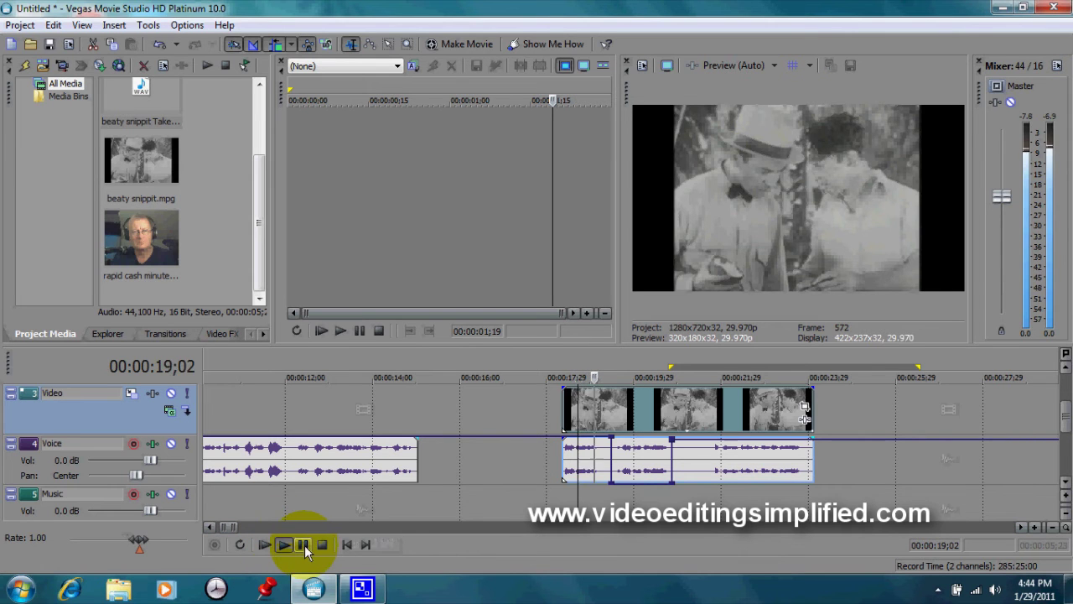
click(302, 544)
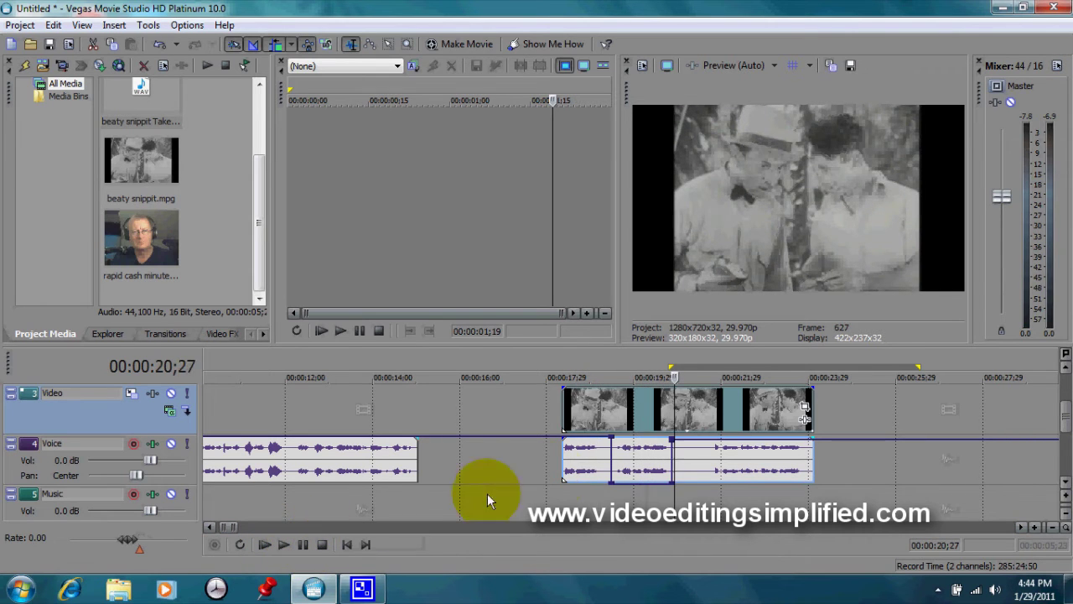
right_click(635, 463)
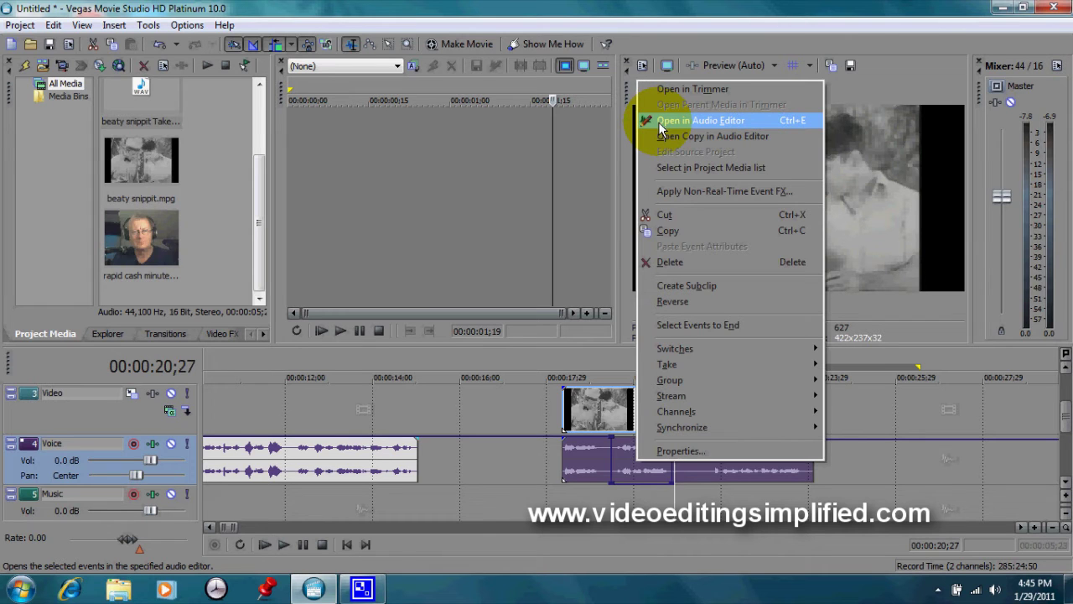
- Open the voice event in the audio editor, loading beaty snippit Take 2.wav into Sound Forge
click(606, 279)
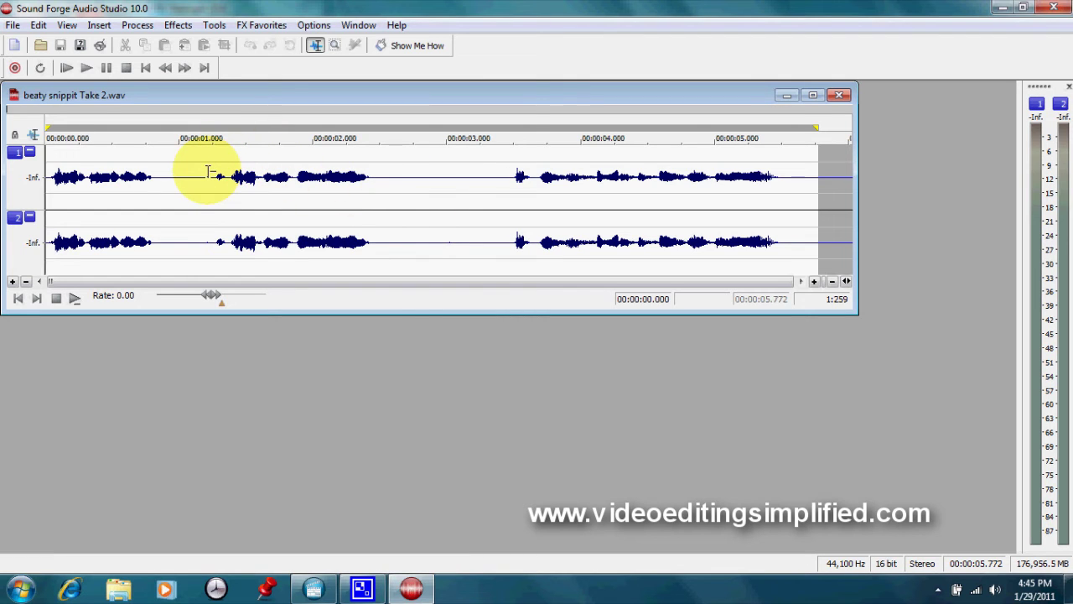
- Select 1.216–2.561 s of beaty snippit Take 2.wav and apply Process > Mute
drag(210, 186, 388, 236)
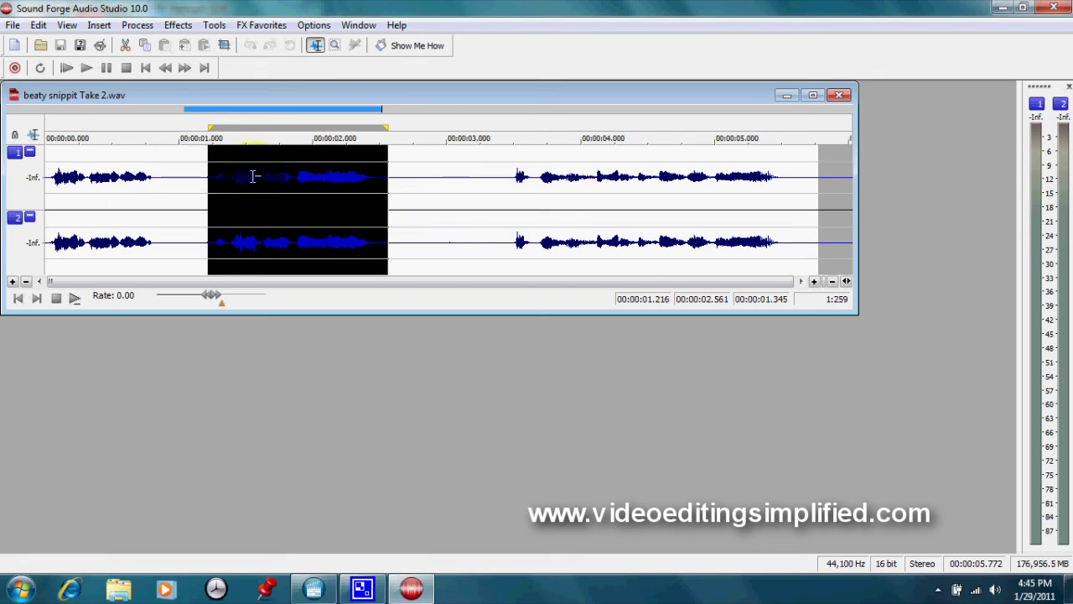
click(135, 25)
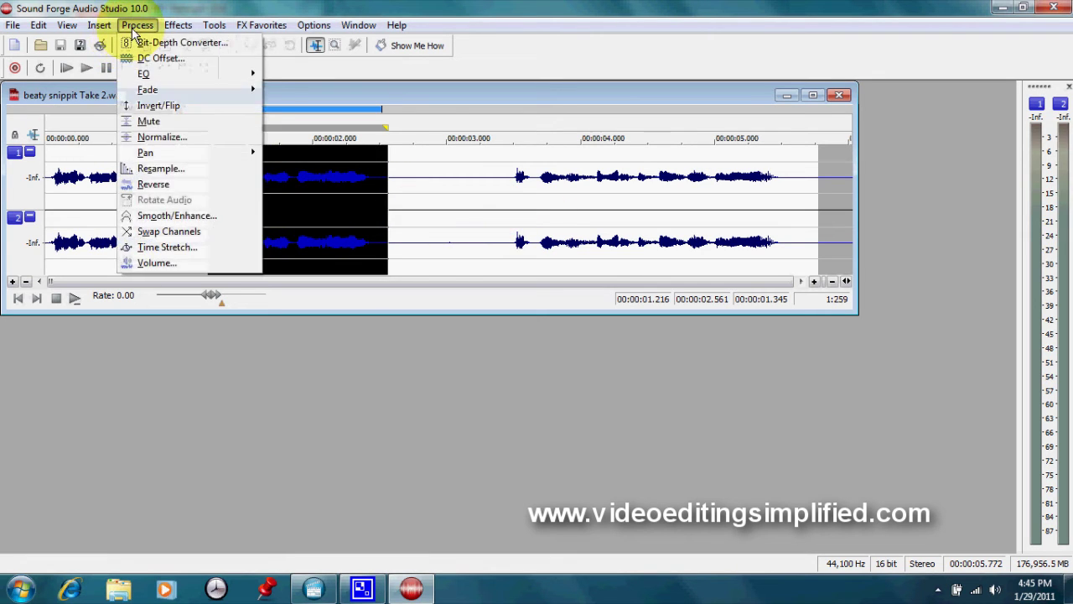
click(147, 121)
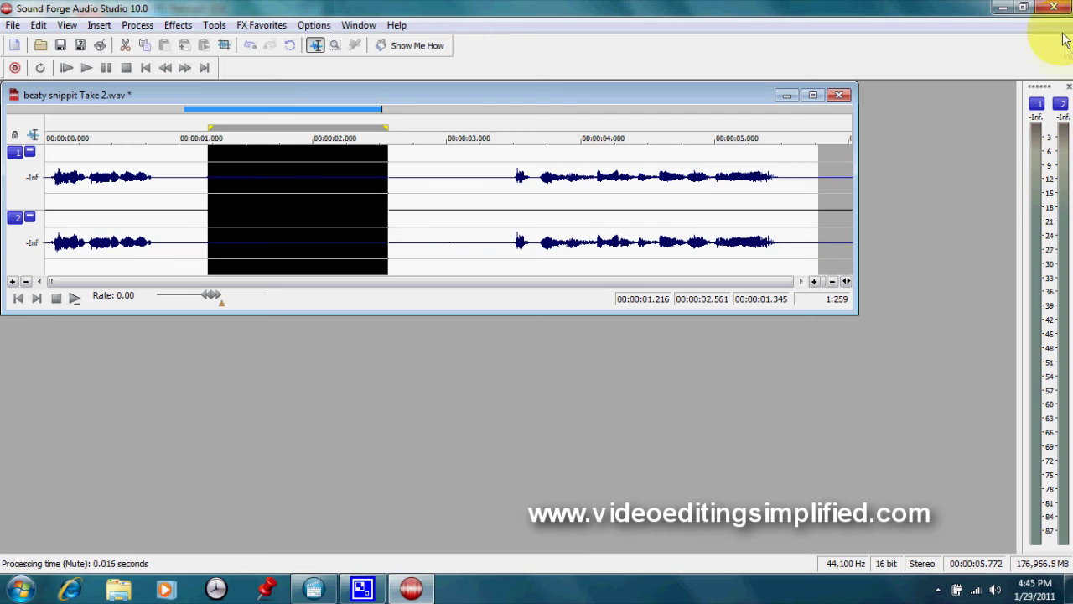
- Save the muted file and close Sound Forge to return to Vegas
click(13, 25)
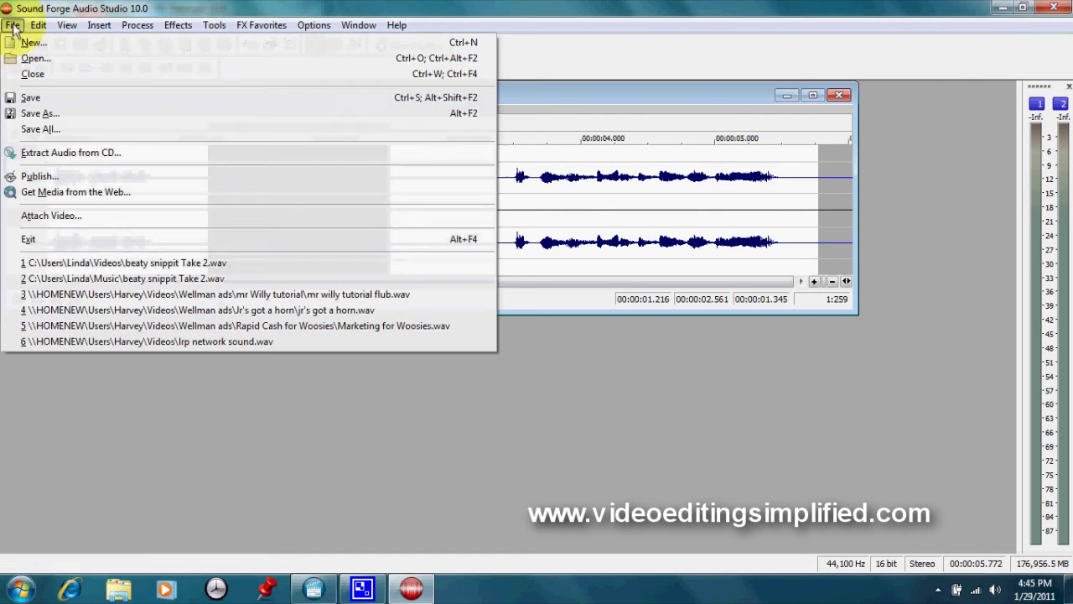
click(25, 97)
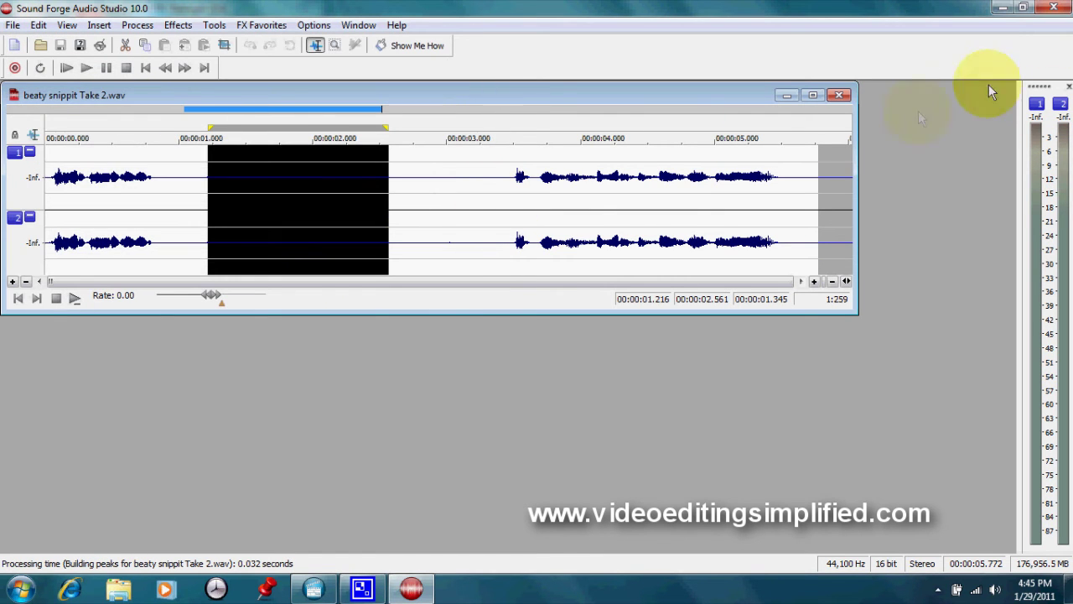
click(1055, 8)
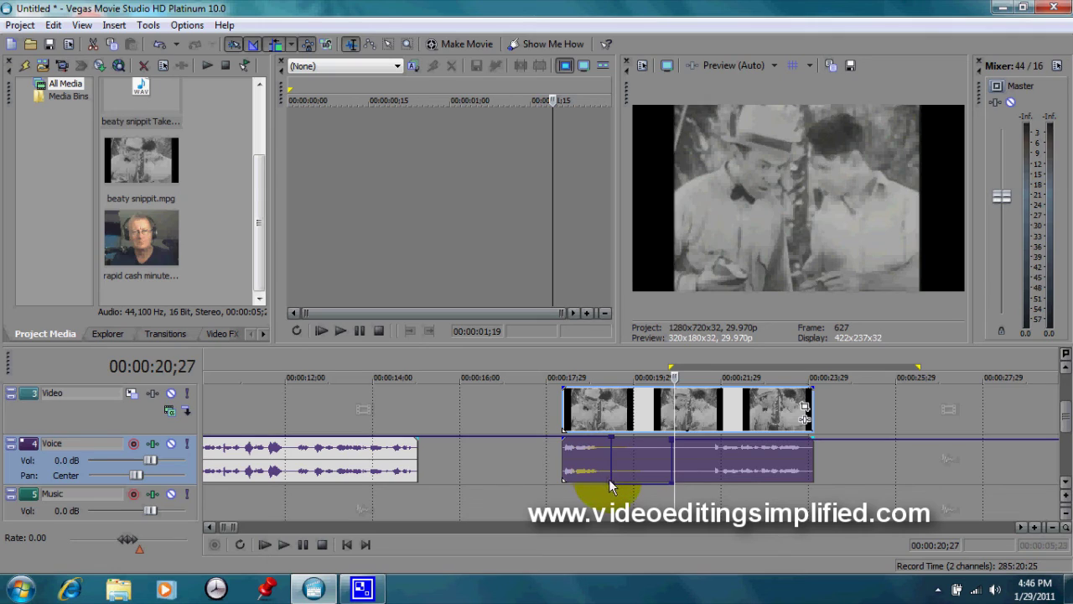
- Drag the envelope dip back up to 0 dB and play from before the phrase to verify
drag(612, 483, 671, 438)
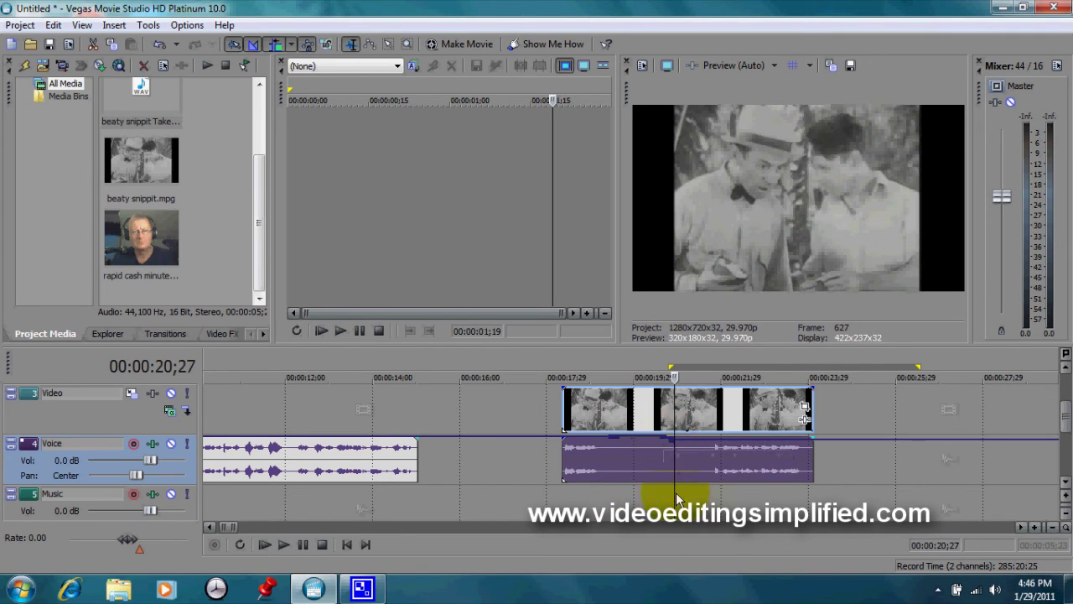
click(549, 453)
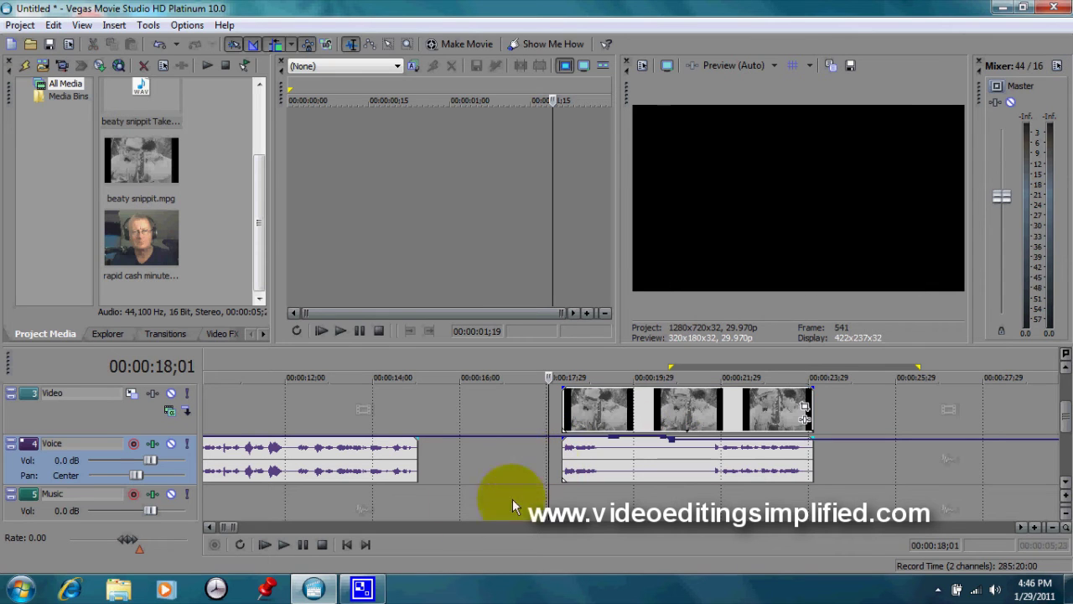
click(283, 545)
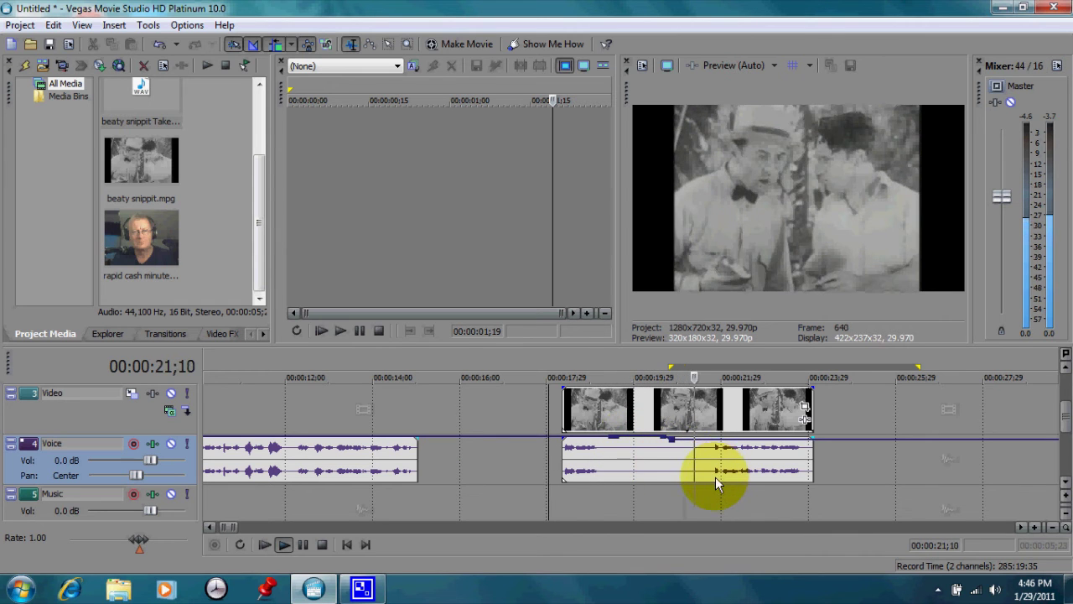
click(303, 544)
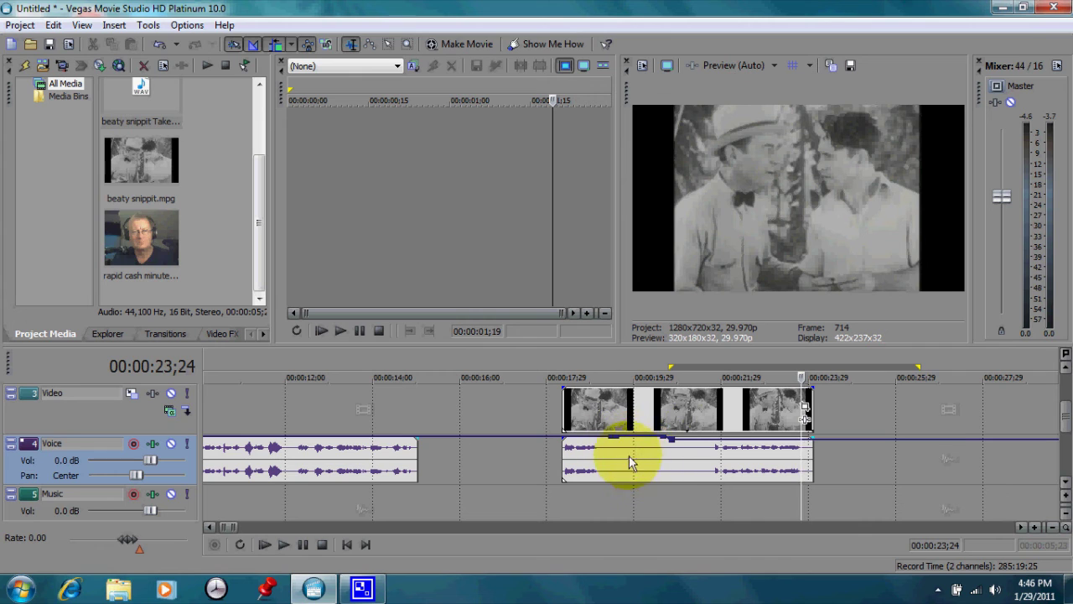